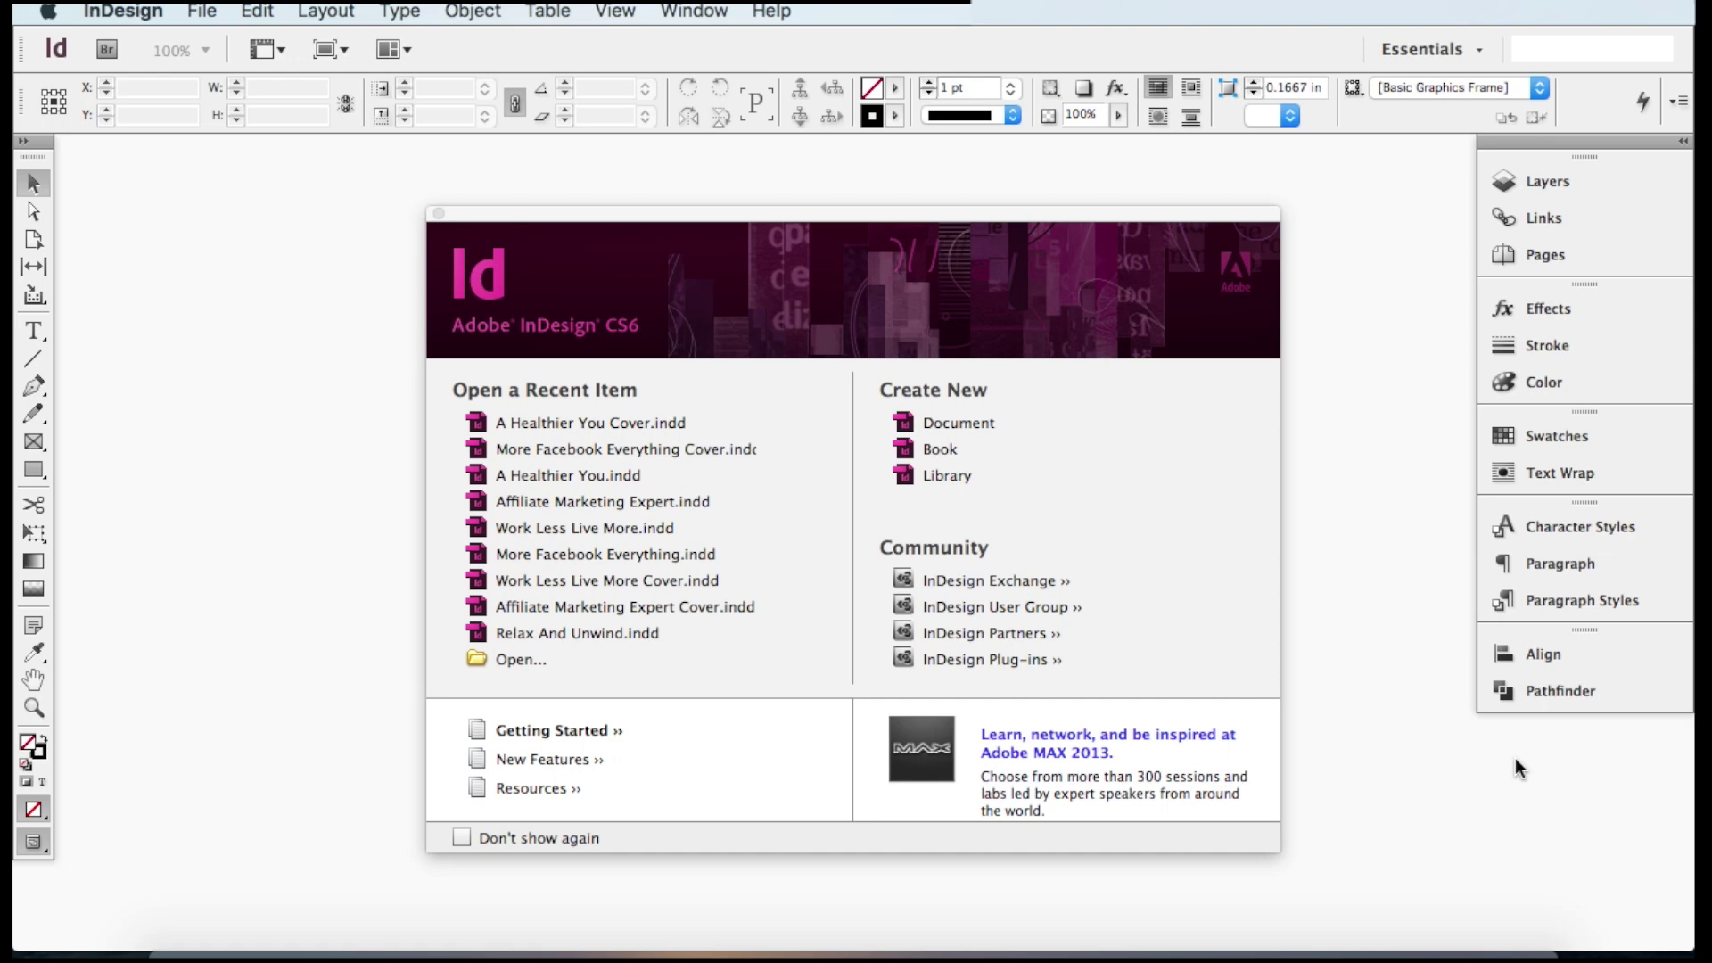
# - Close the Welcome Screen and open the New Document dialog from File > New > Document
pyautogui.click(437, 213)
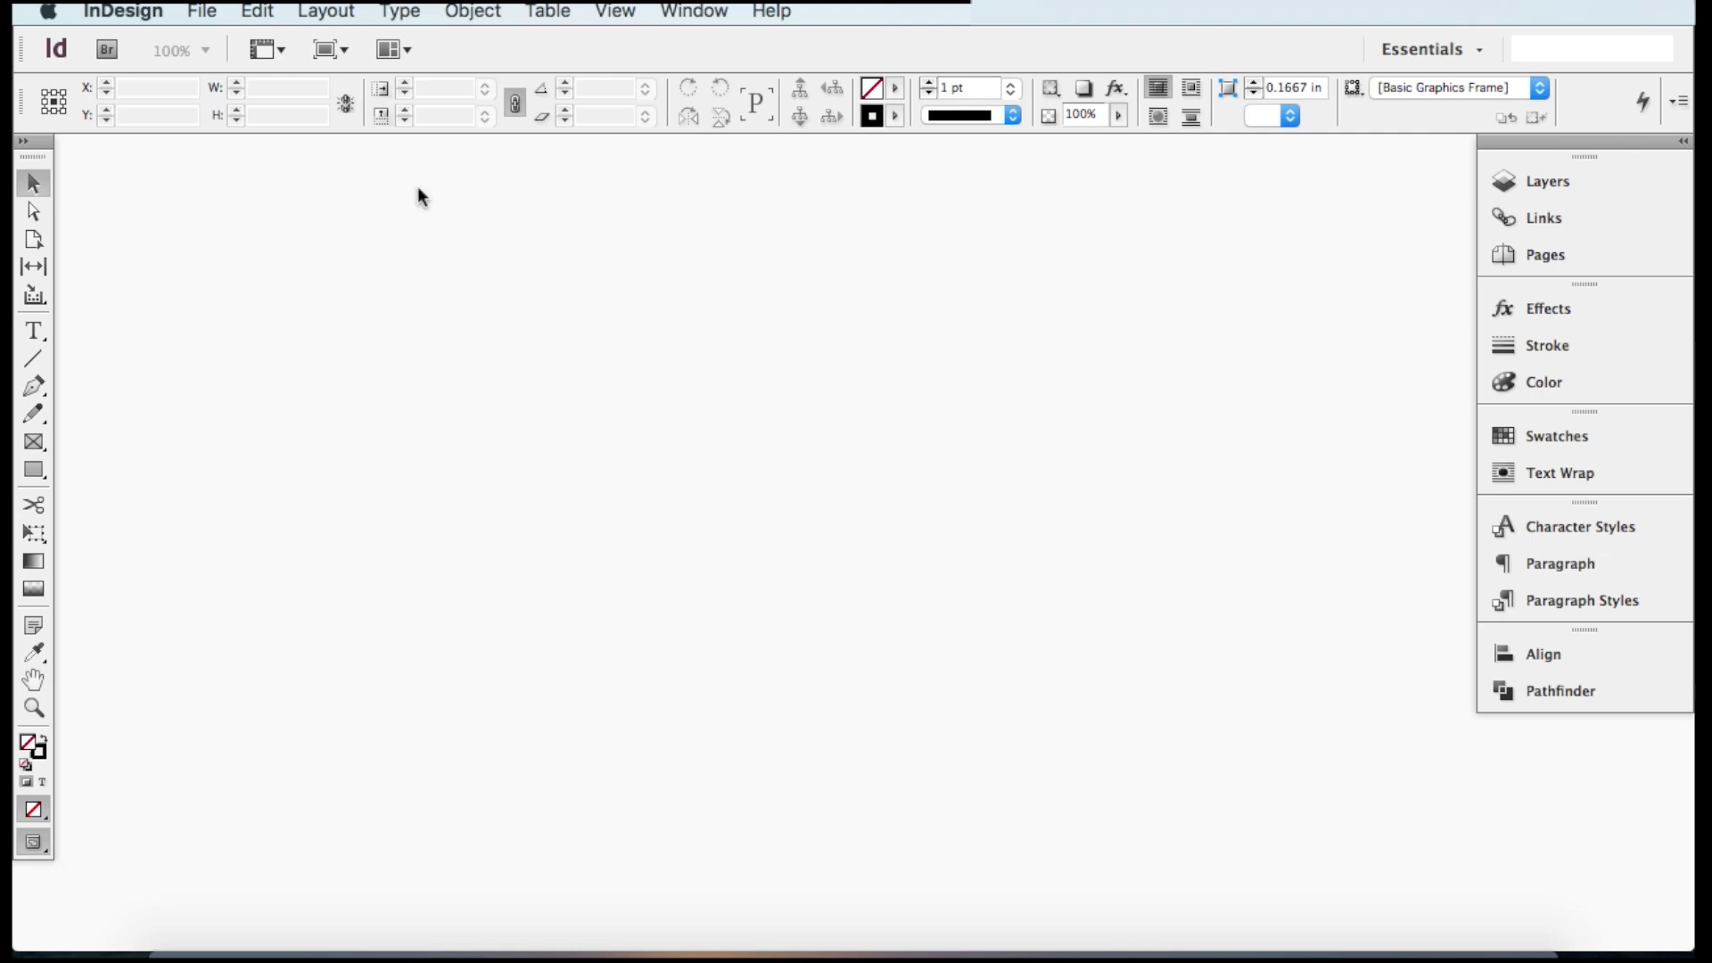
pyautogui.click(203, 11)
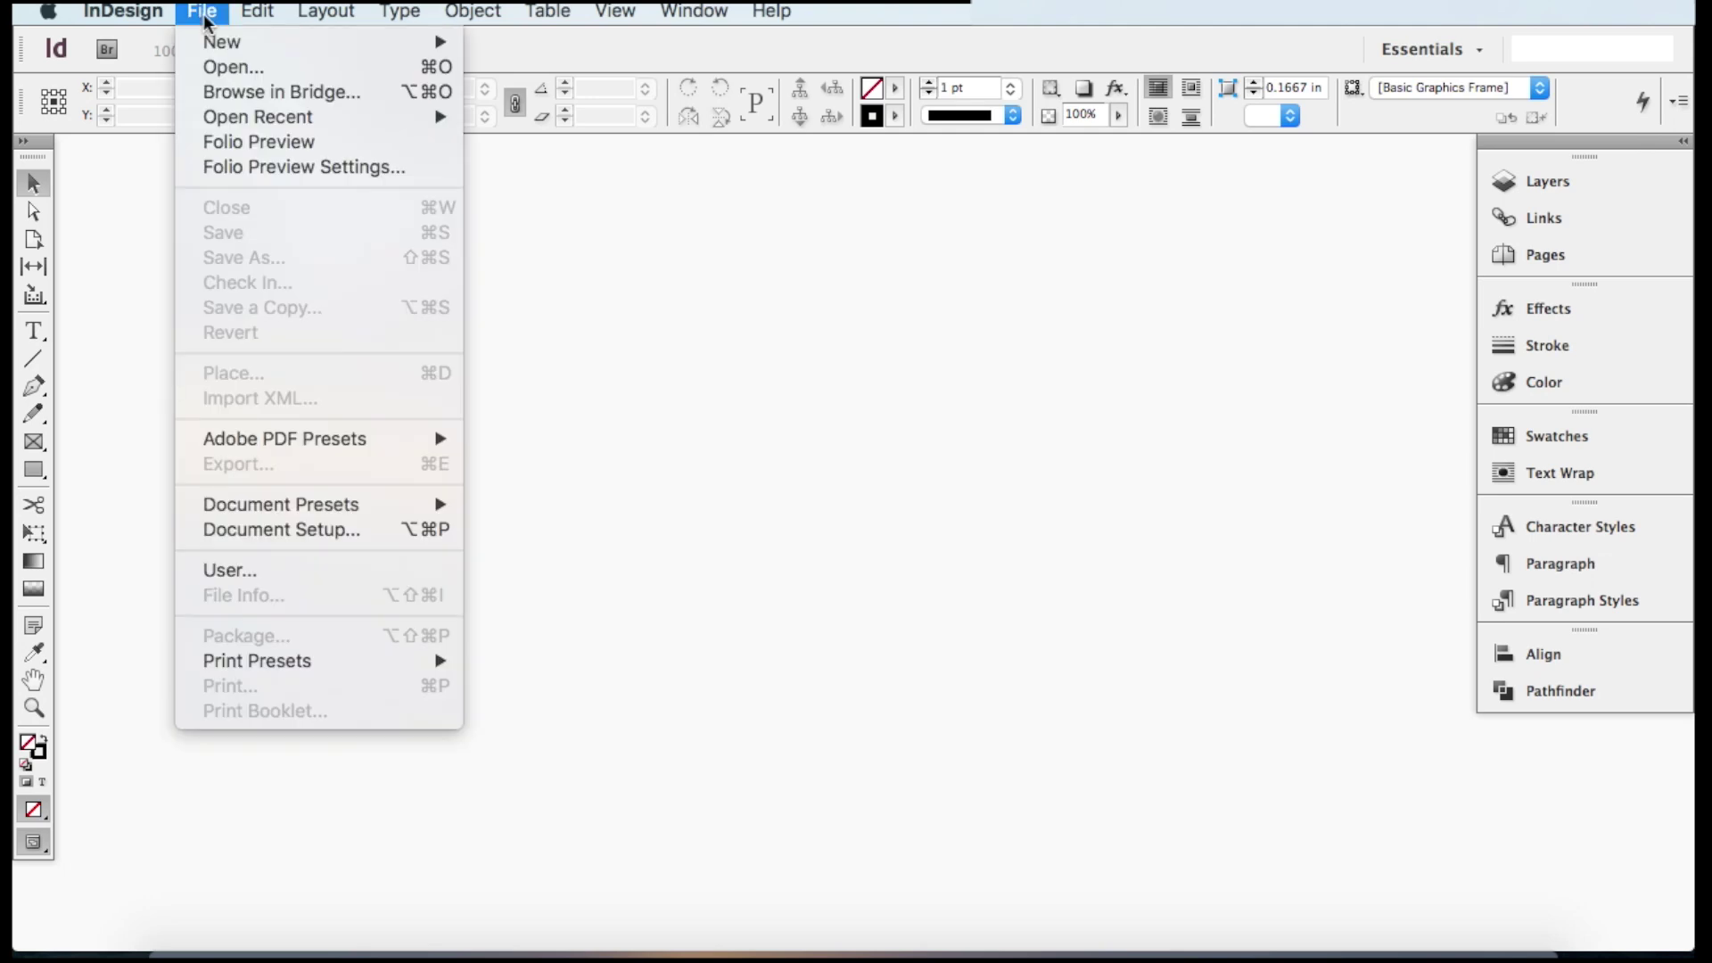
pyautogui.moveTo(219, 41)
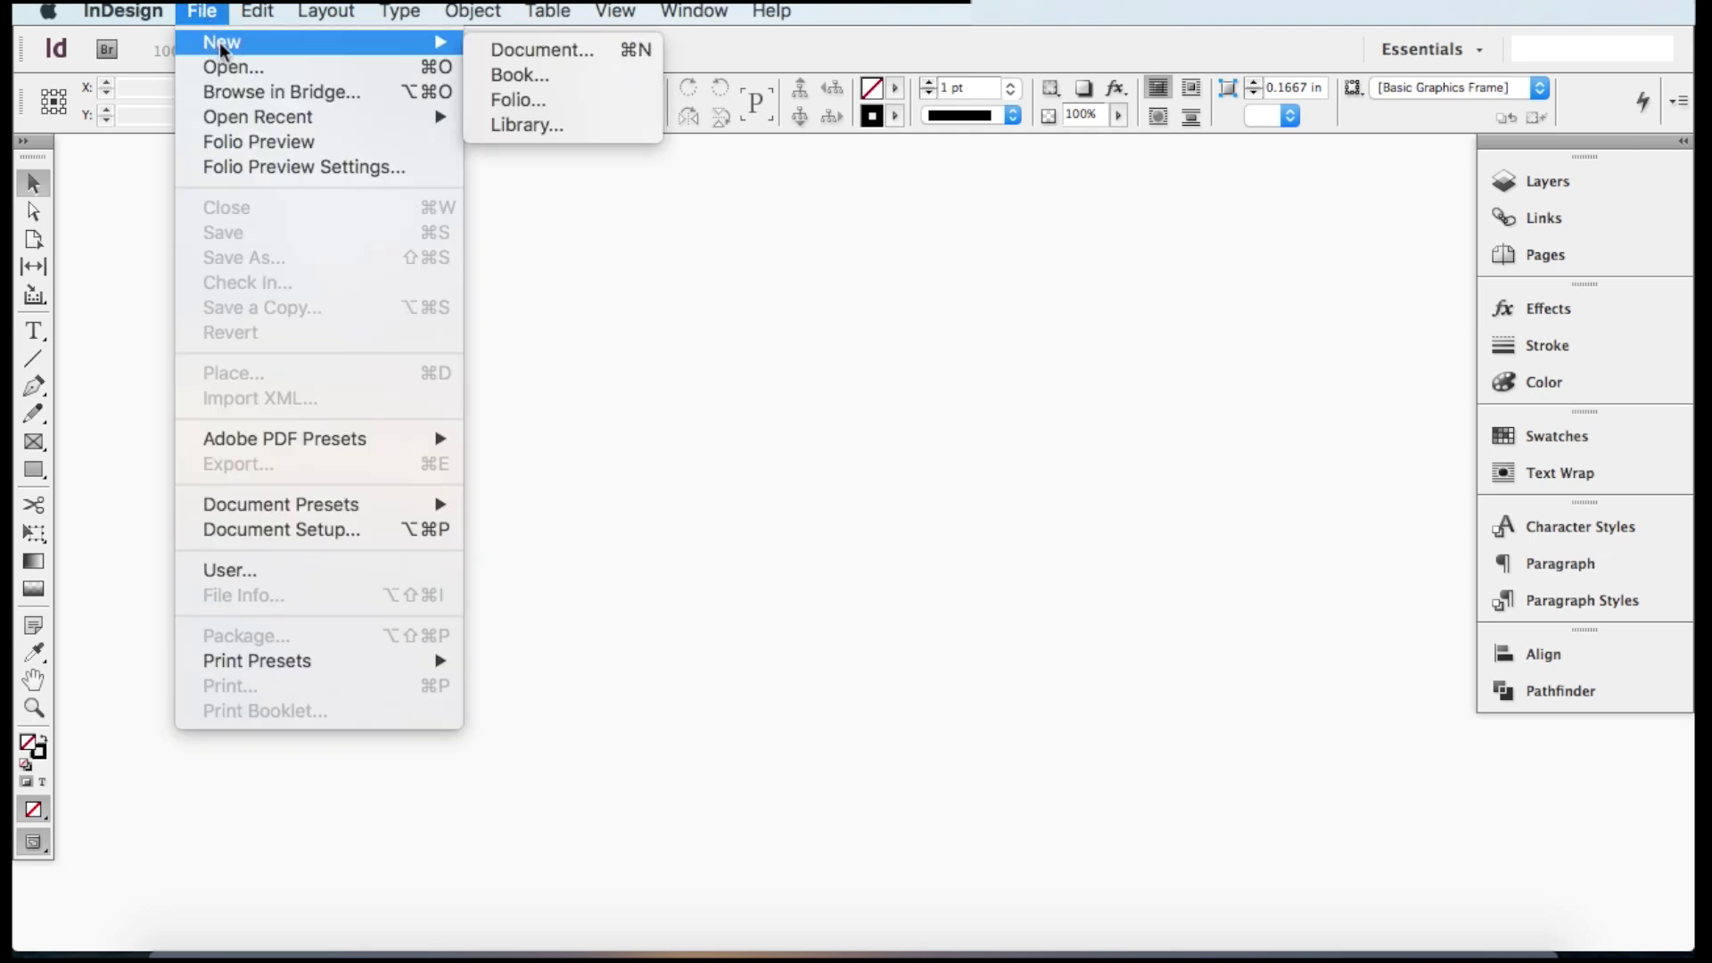
pyautogui.click(590, 50)
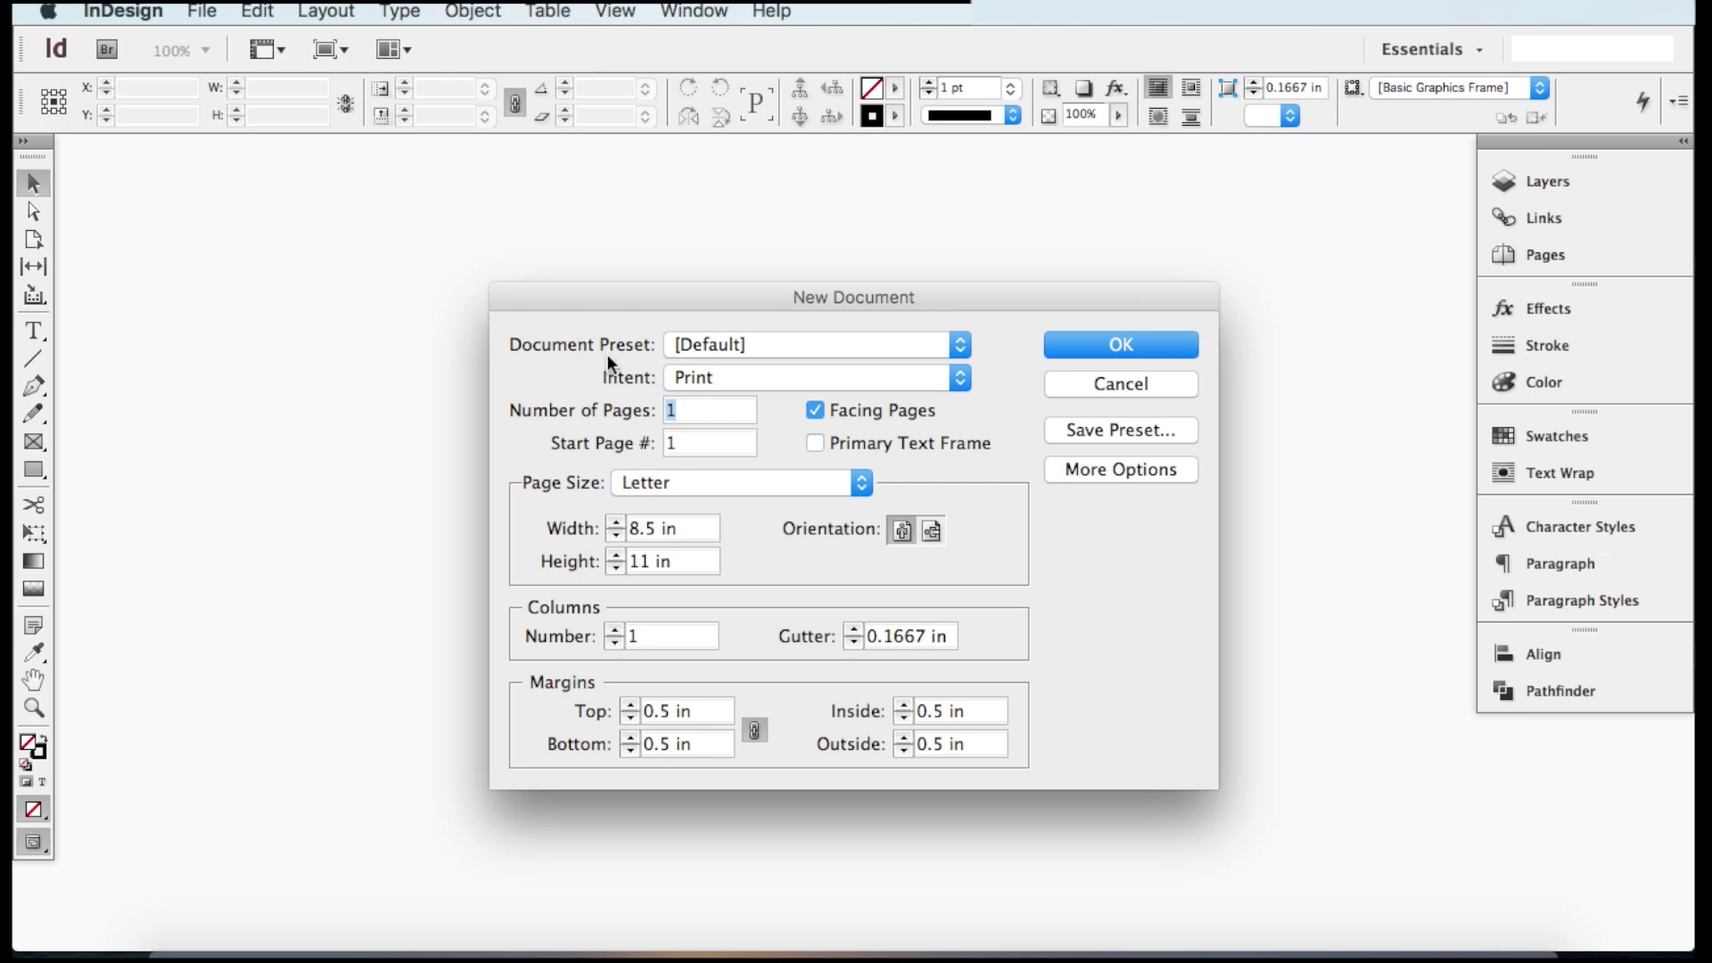
pyautogui.click(924, 349)
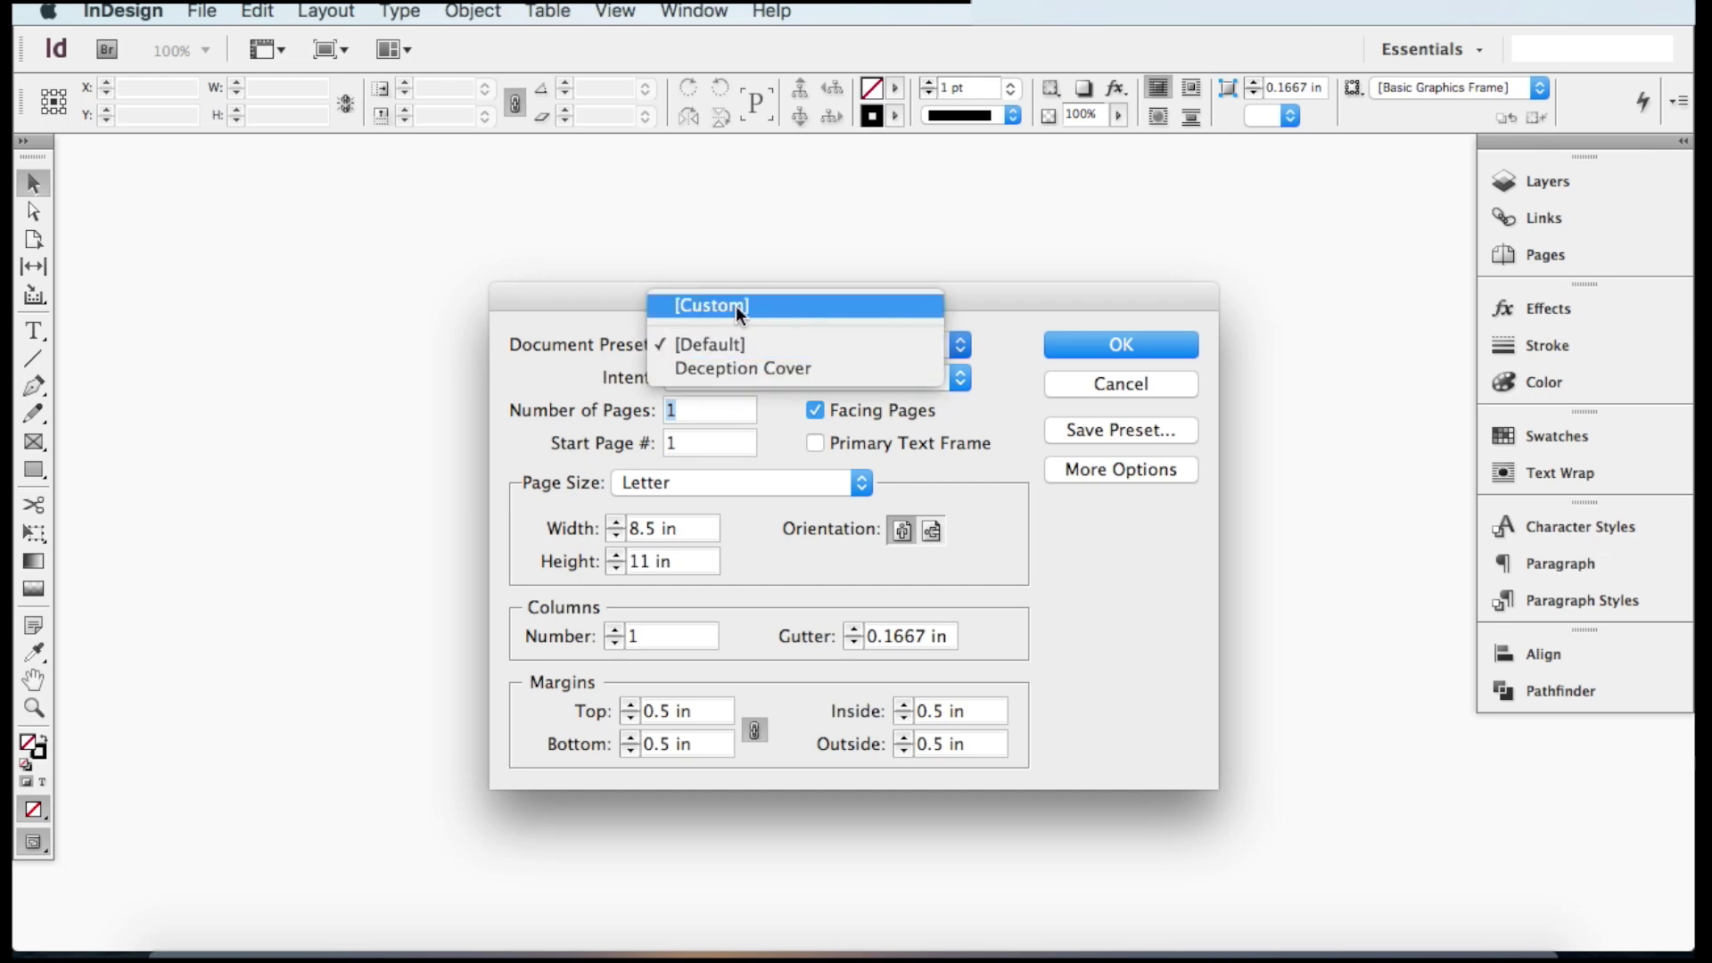
pyautogui.click(995, 337)
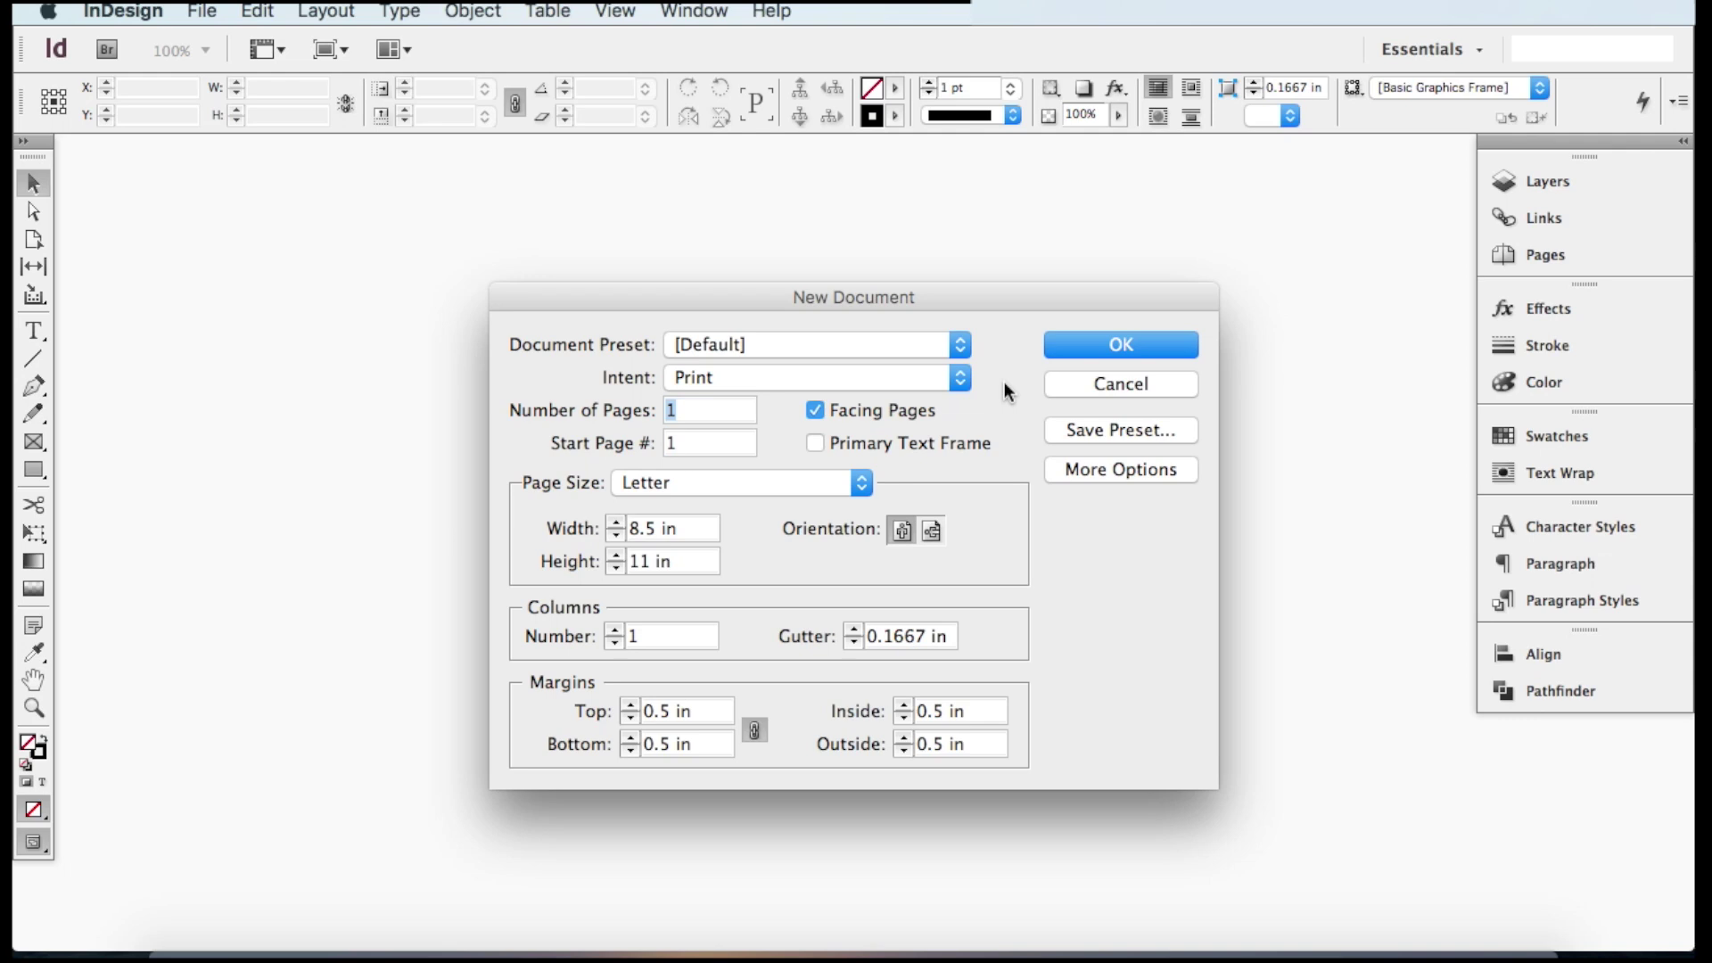
pyautogui.click(808, 378)
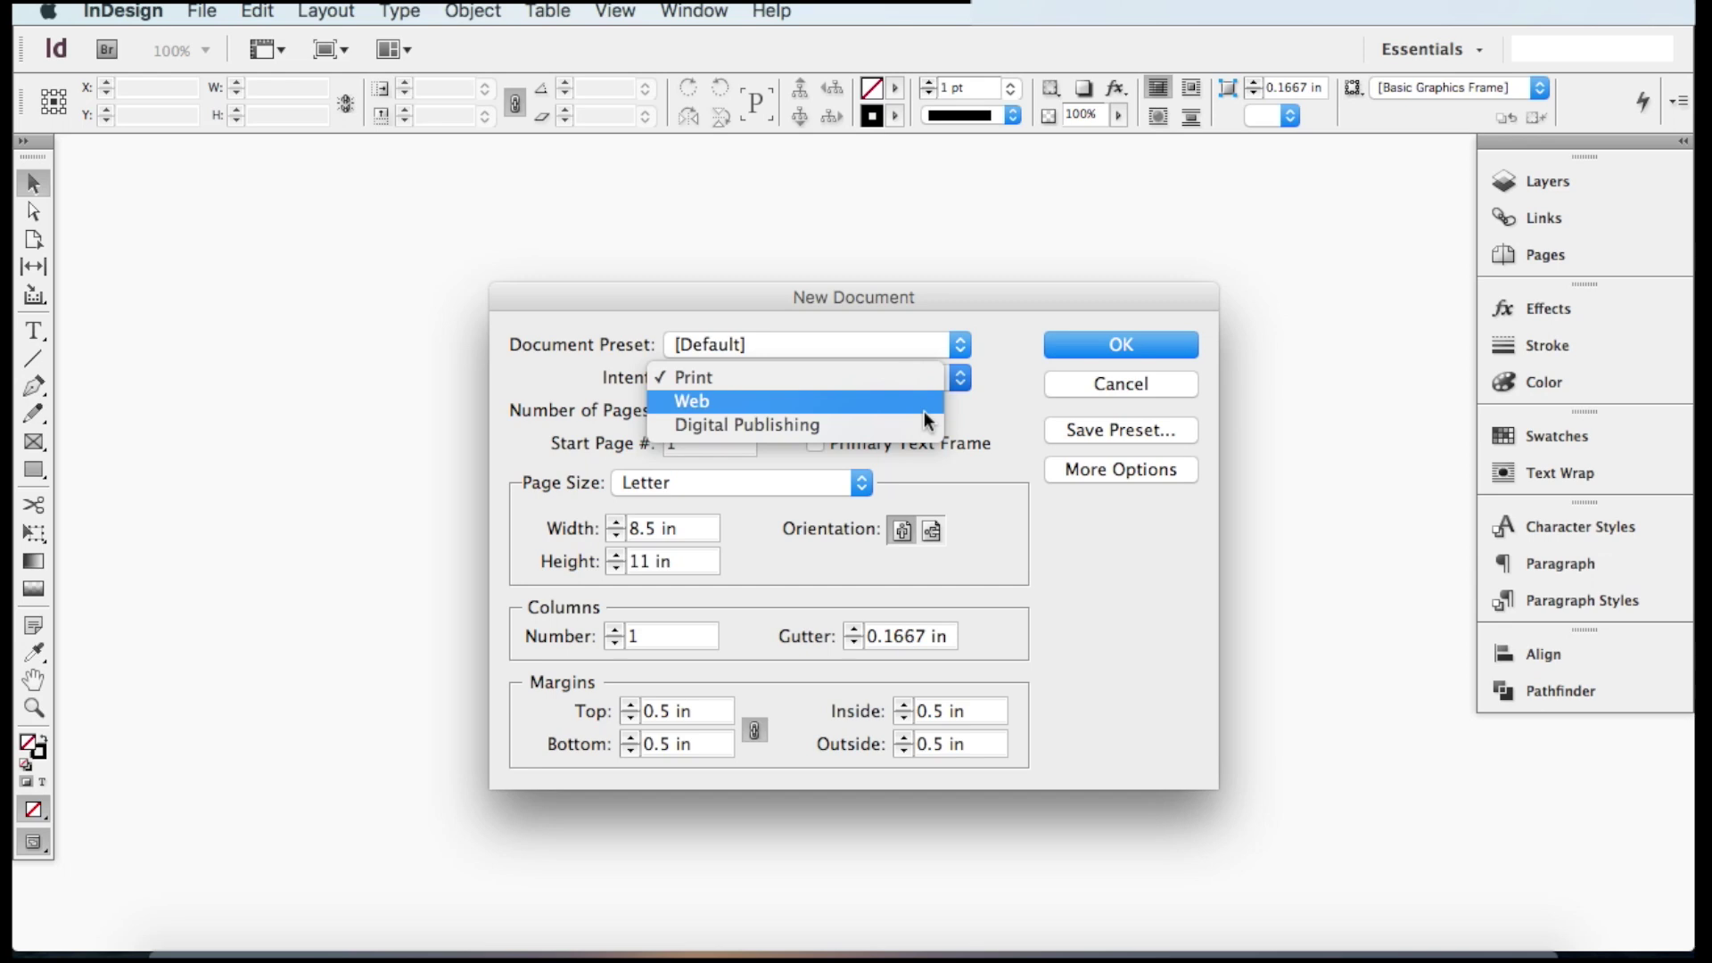
pyautogui.click(1003, 411)
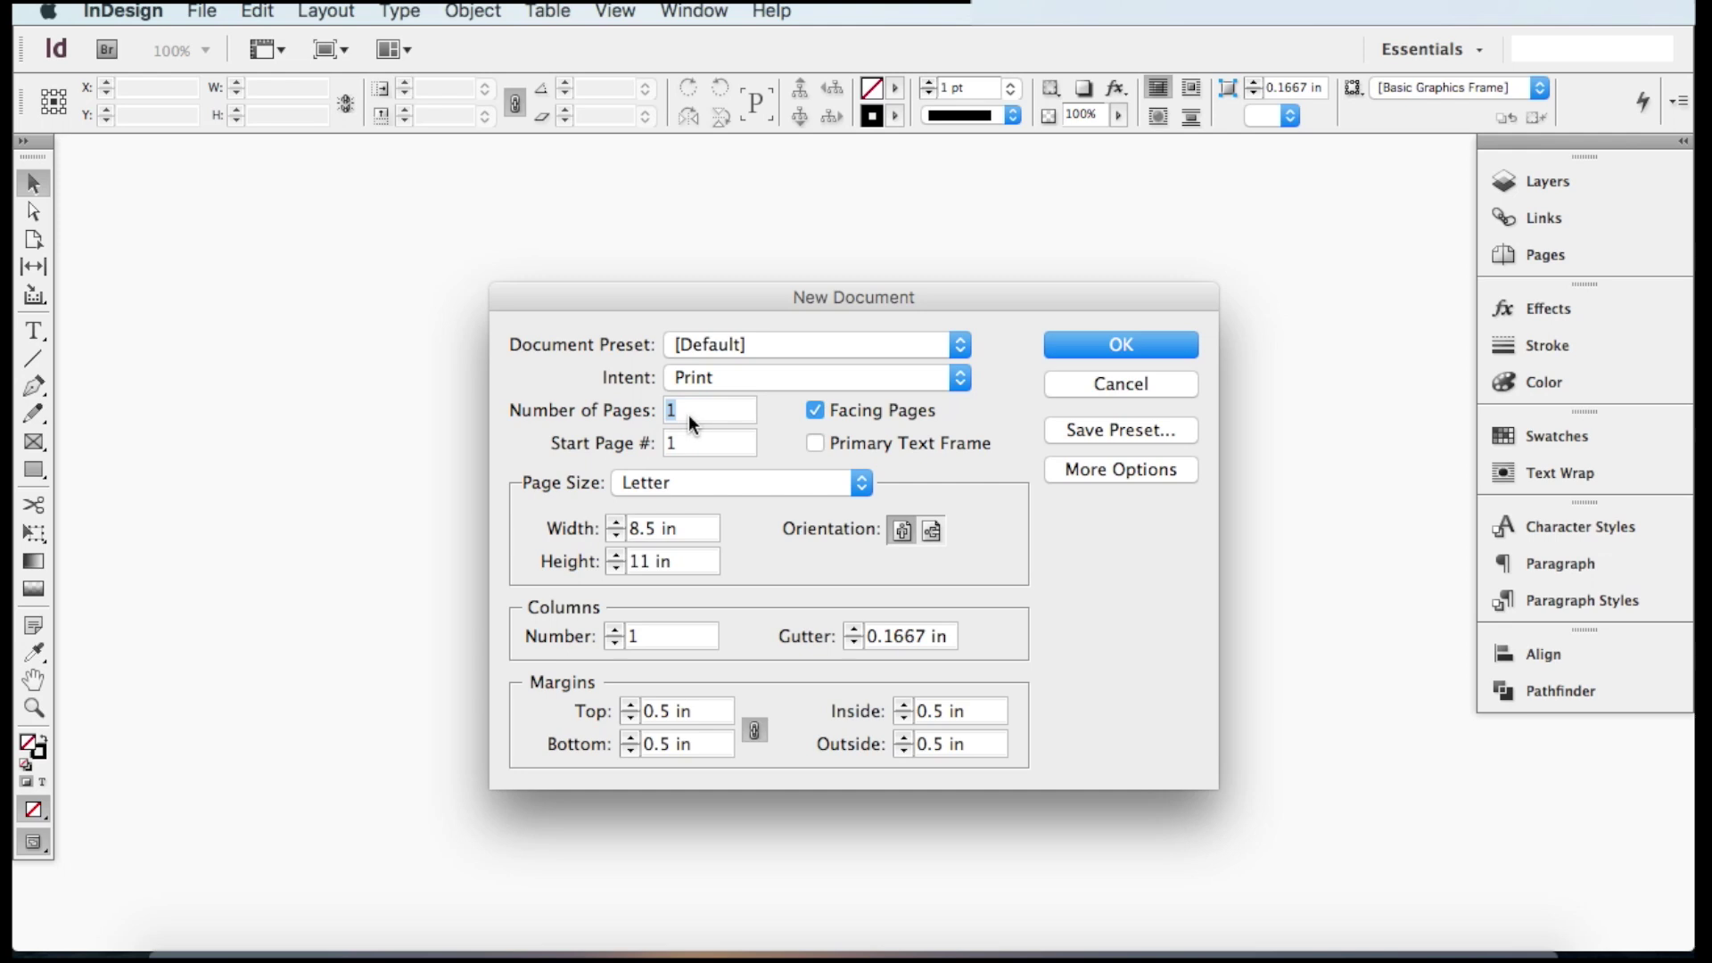
# - Set the number of pages to 30 and bring up the page size choices
pyautogui.write('30')
pyautogui.click(838, 491)
# - Show the list of available page sizes in the New Document dialog
pyautogui.click(813, 484)
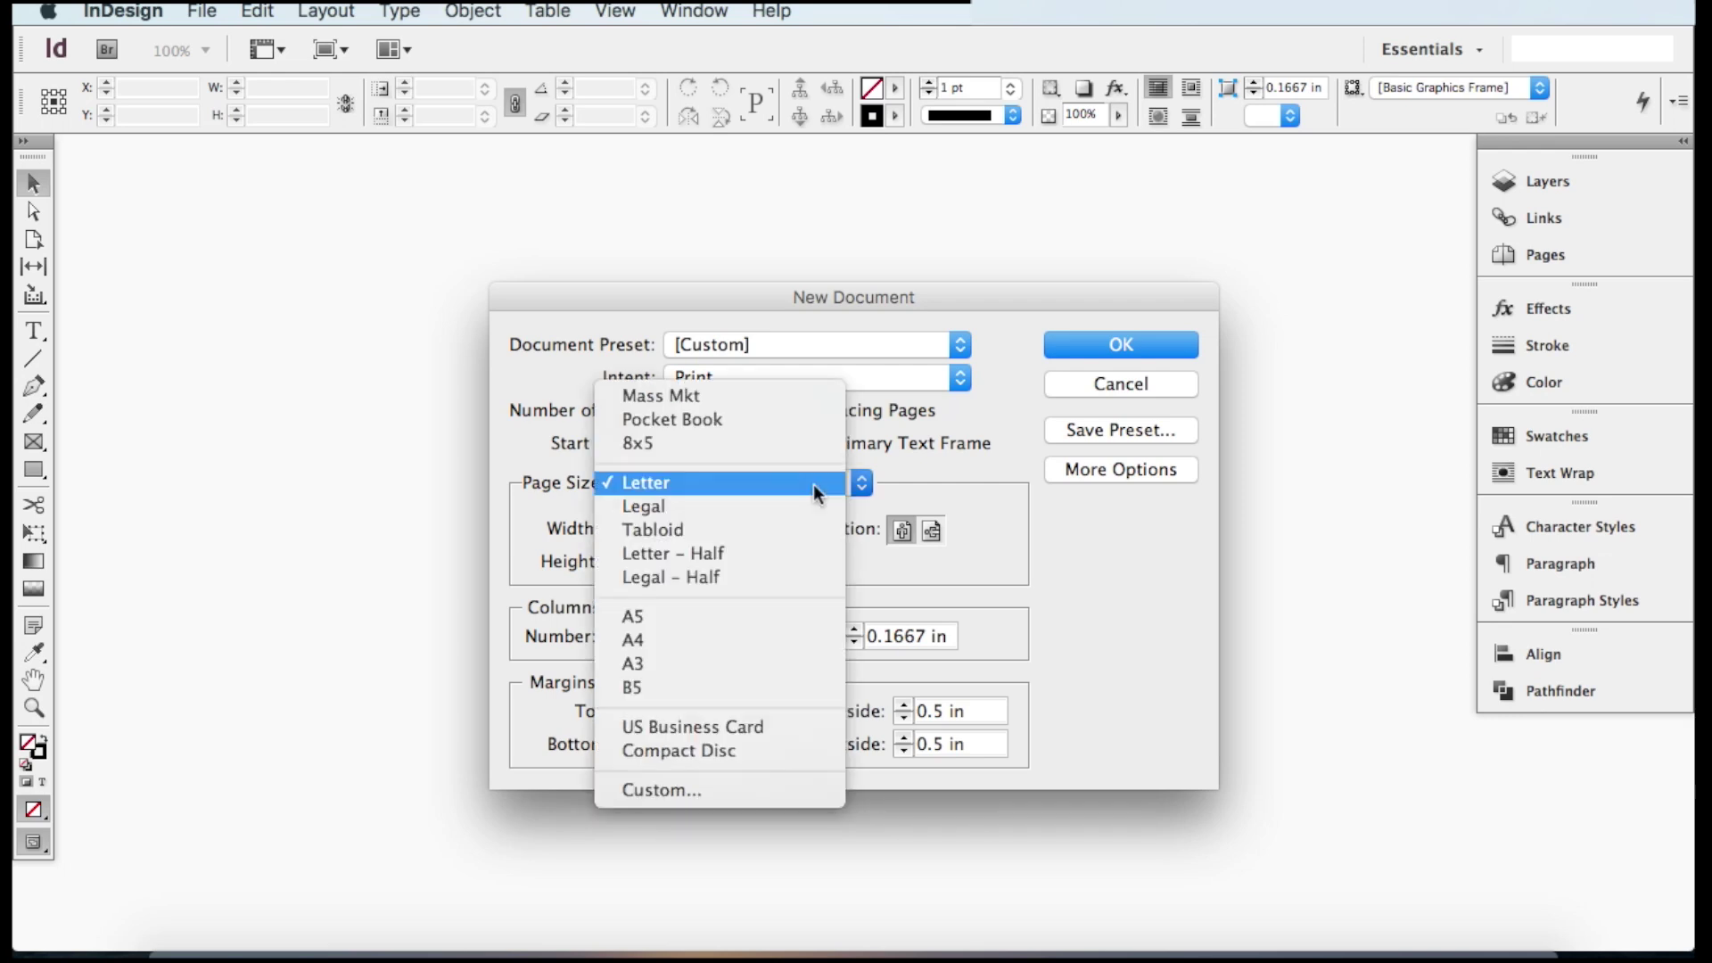
# - Define a custom page size named 9x6, 6 in wide by 9 in high
pyautogui.click(660, 789)
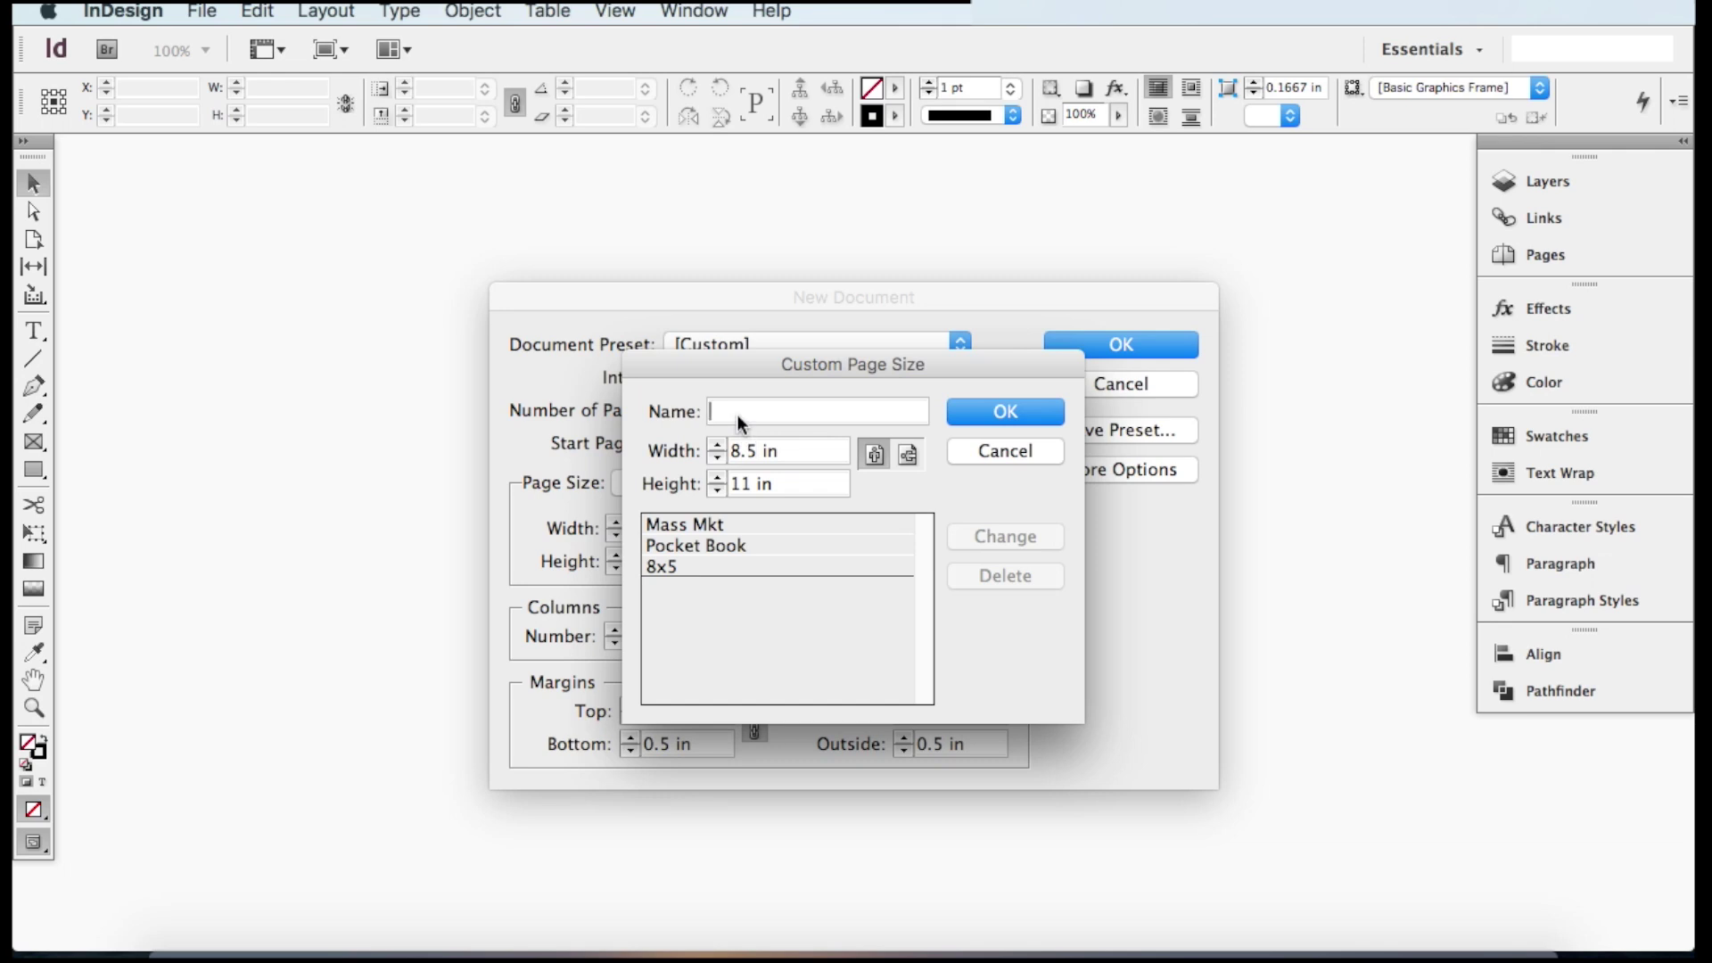
pyautogui.write('9x')
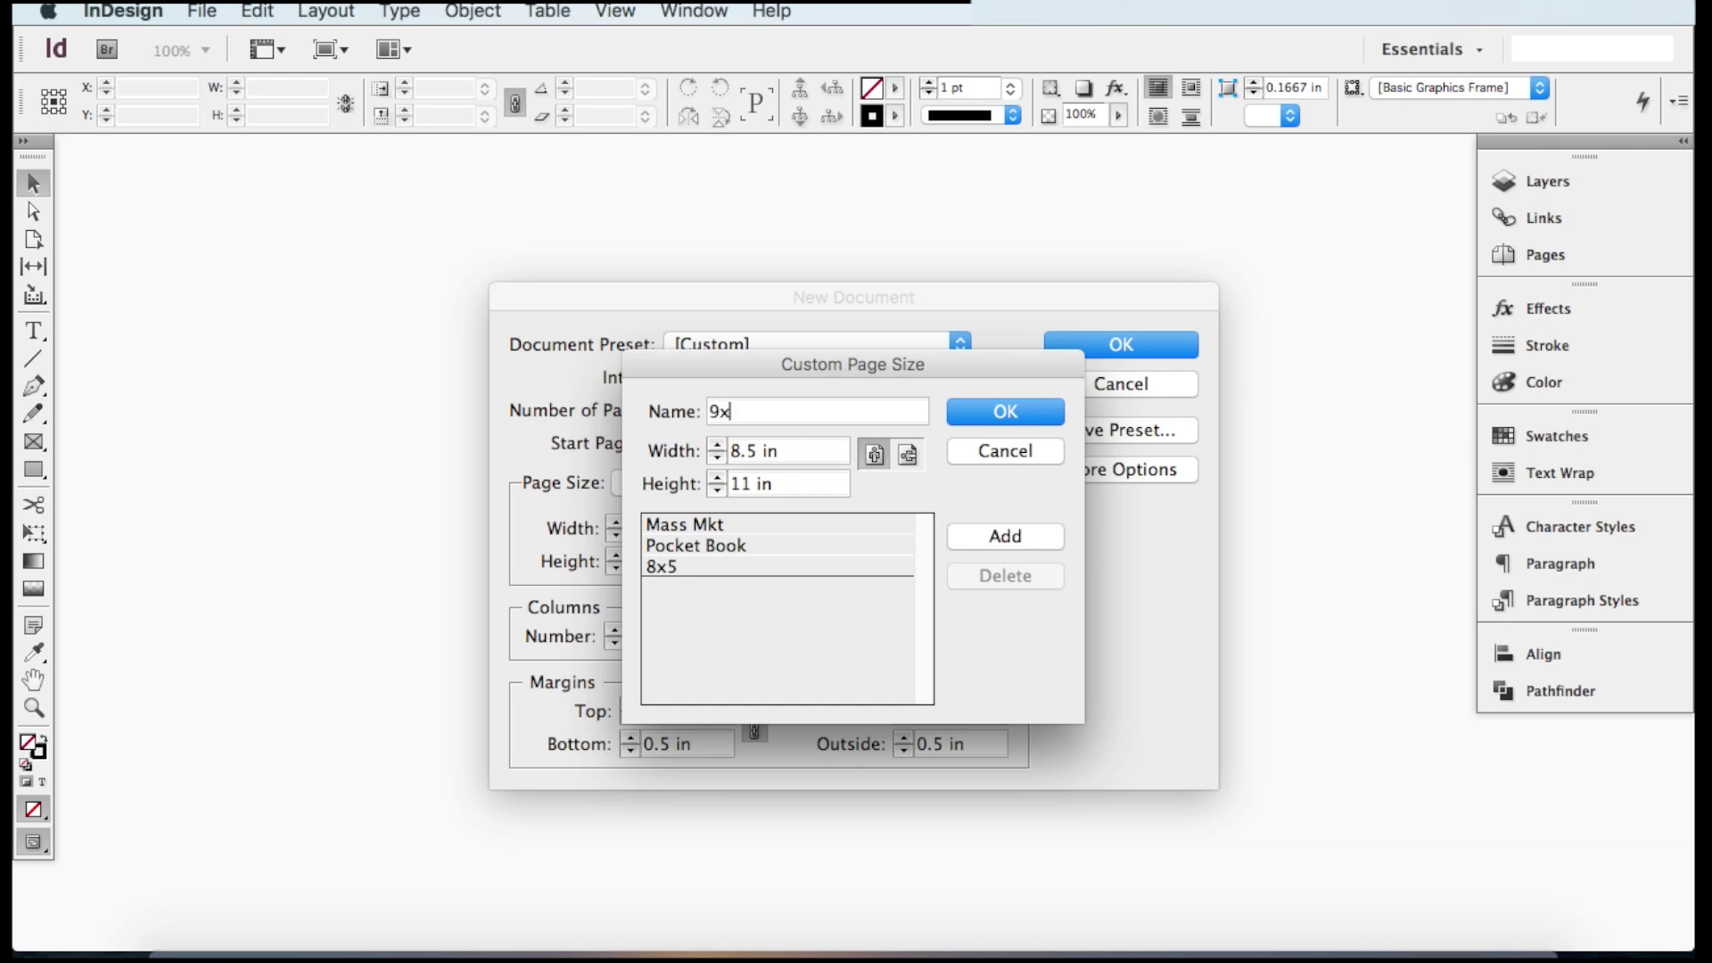
pyautogui.write('66in9in')
pyautogui.click(1008, 412)
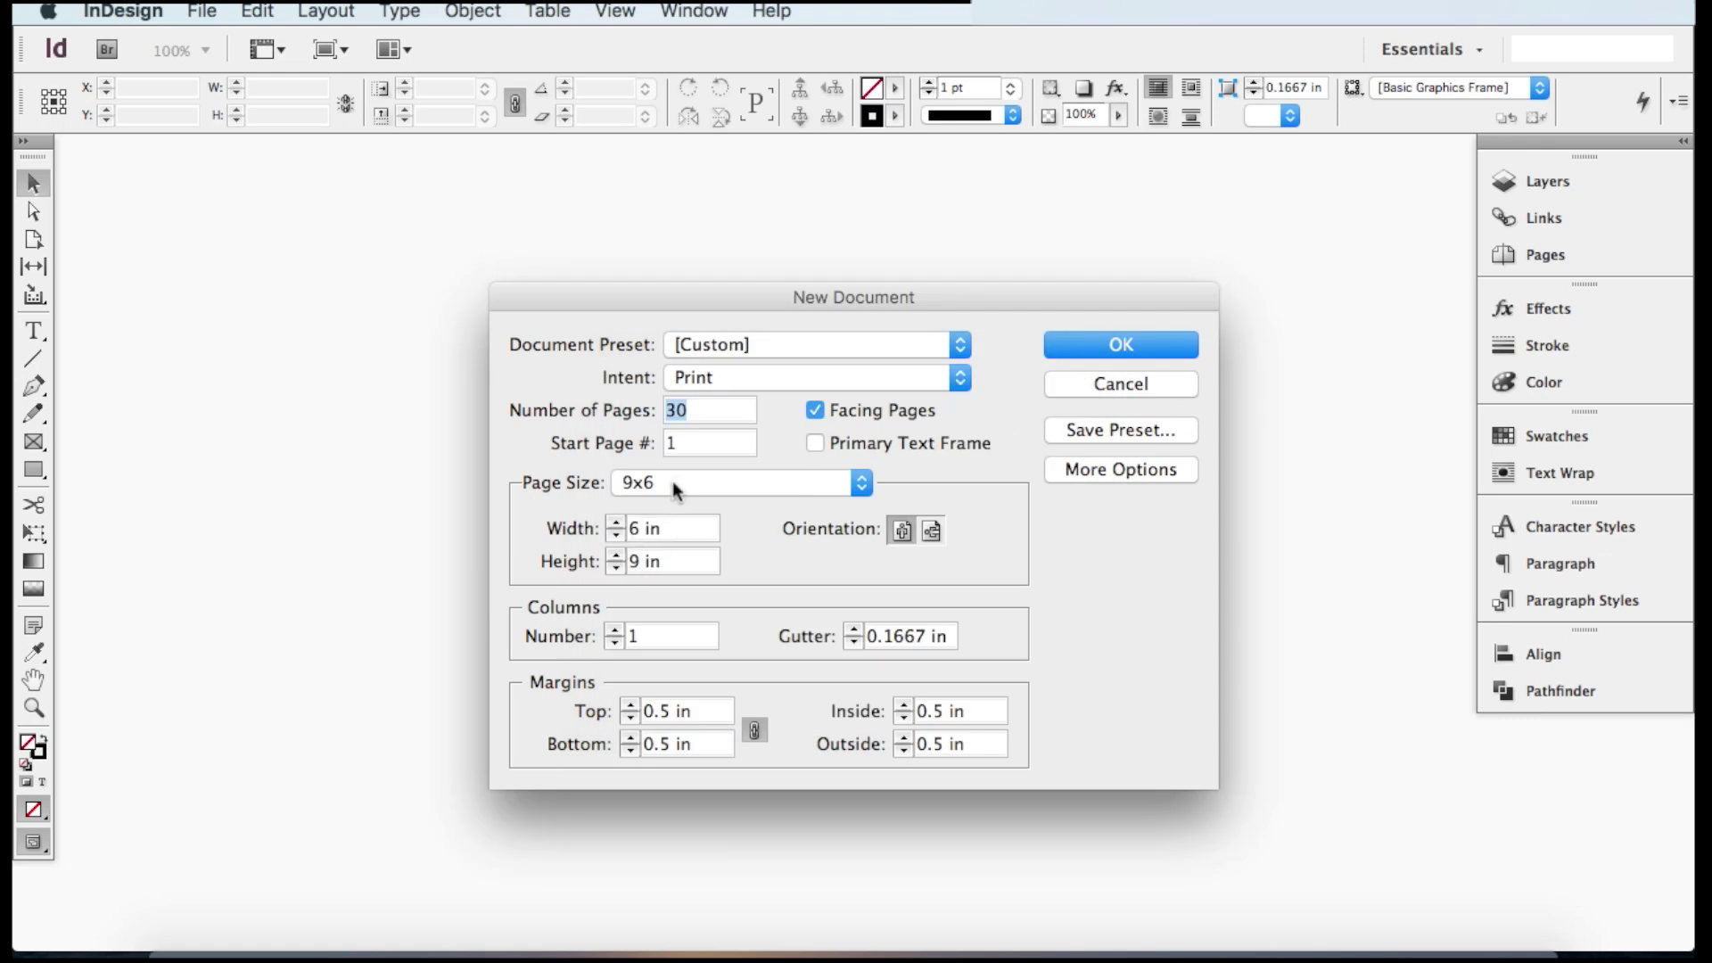
# - Keep 9x6 as the page size and raise all linked margins to 0.6875 in
pyautogui.click(731, 489)
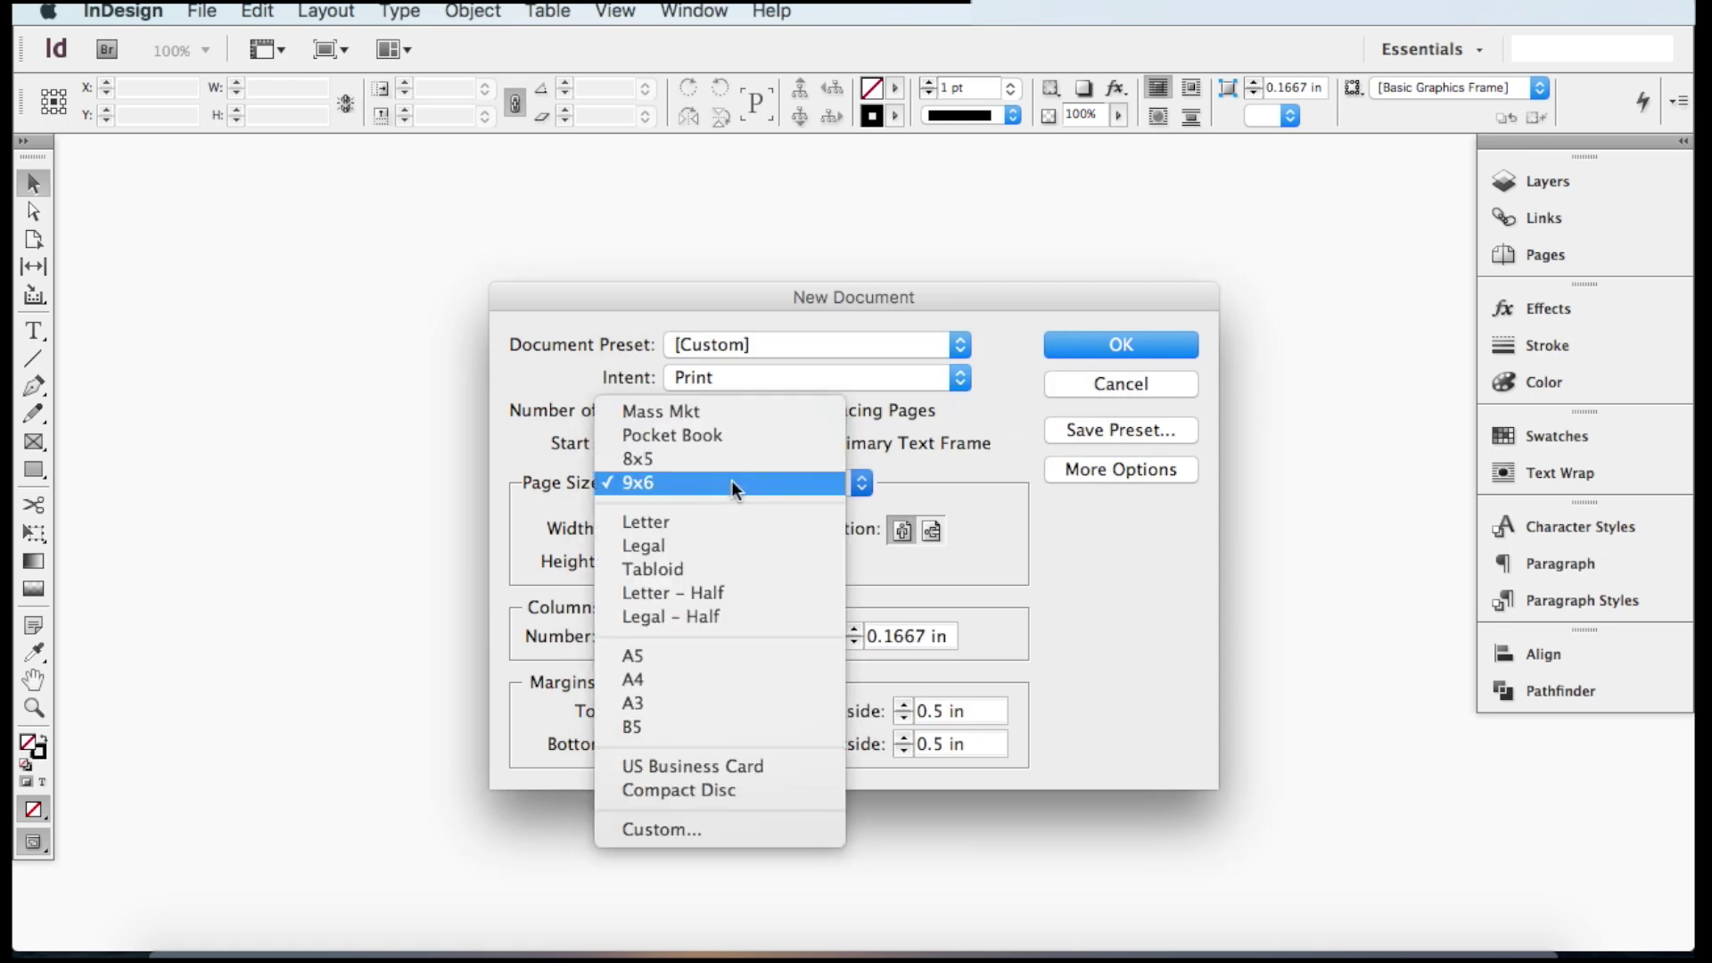
pyautogui.click(683, 482)
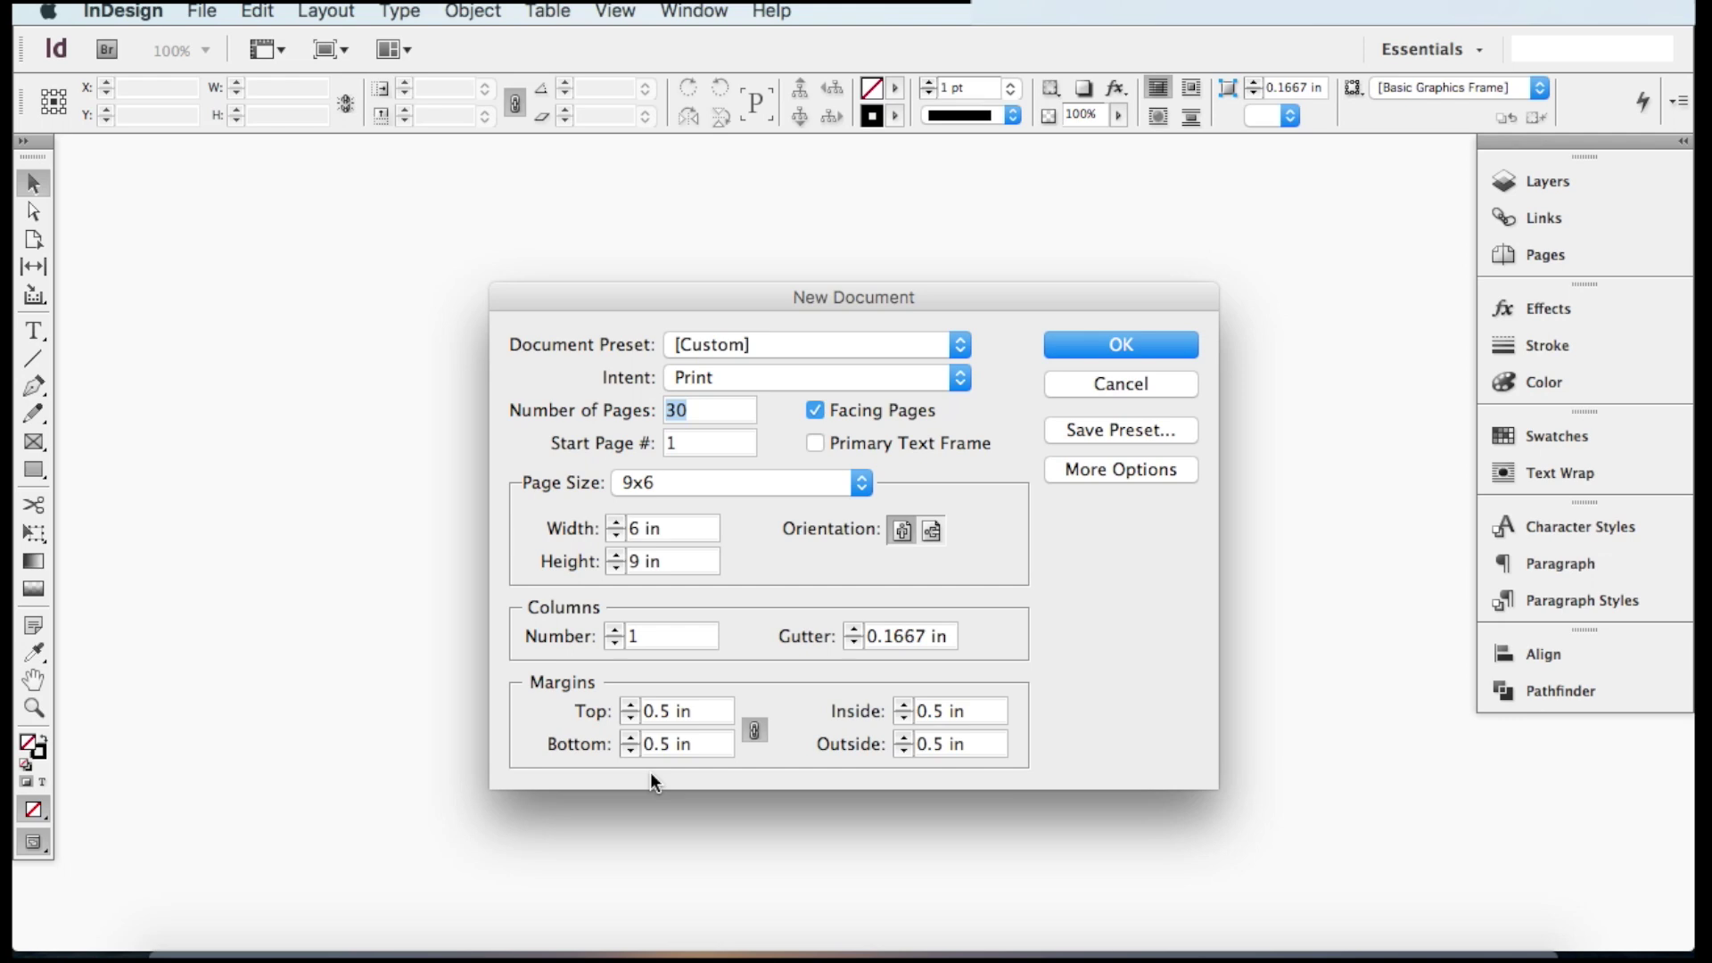
pyautogui.click(907, 703)
pyautogui.click(907, 702)
pyautogui.click(907, 703)
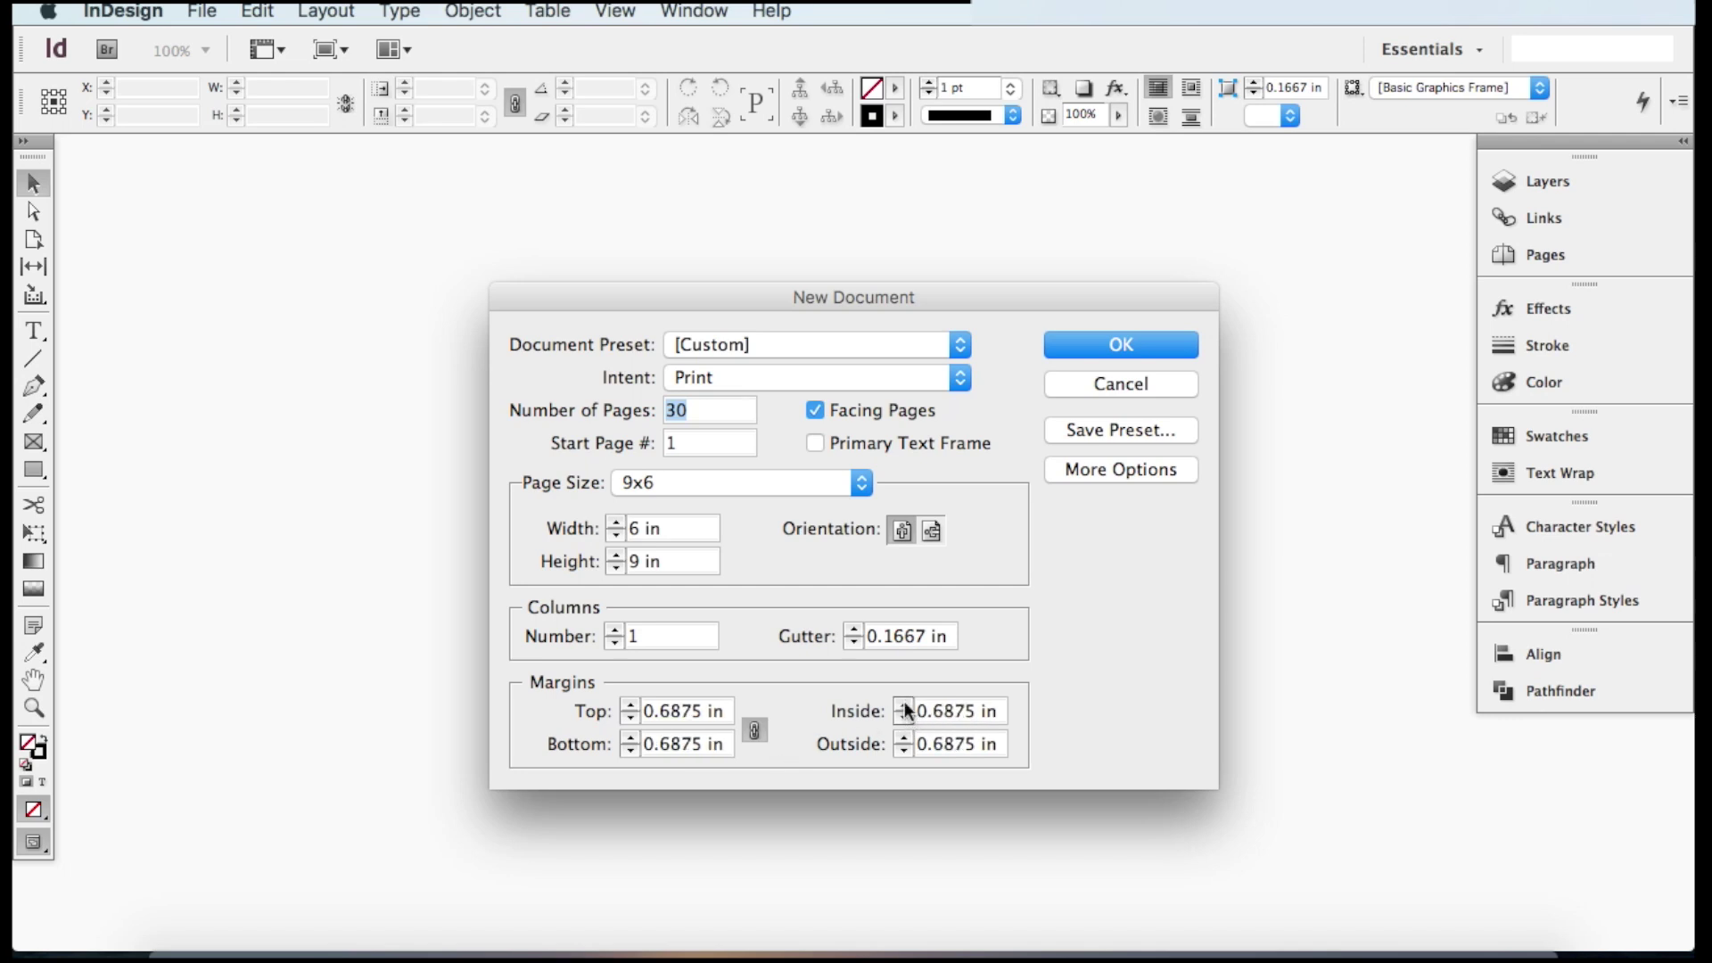
# - Bring all four linked margins back down to 0.5 in
pyautogui.click(904, 706)
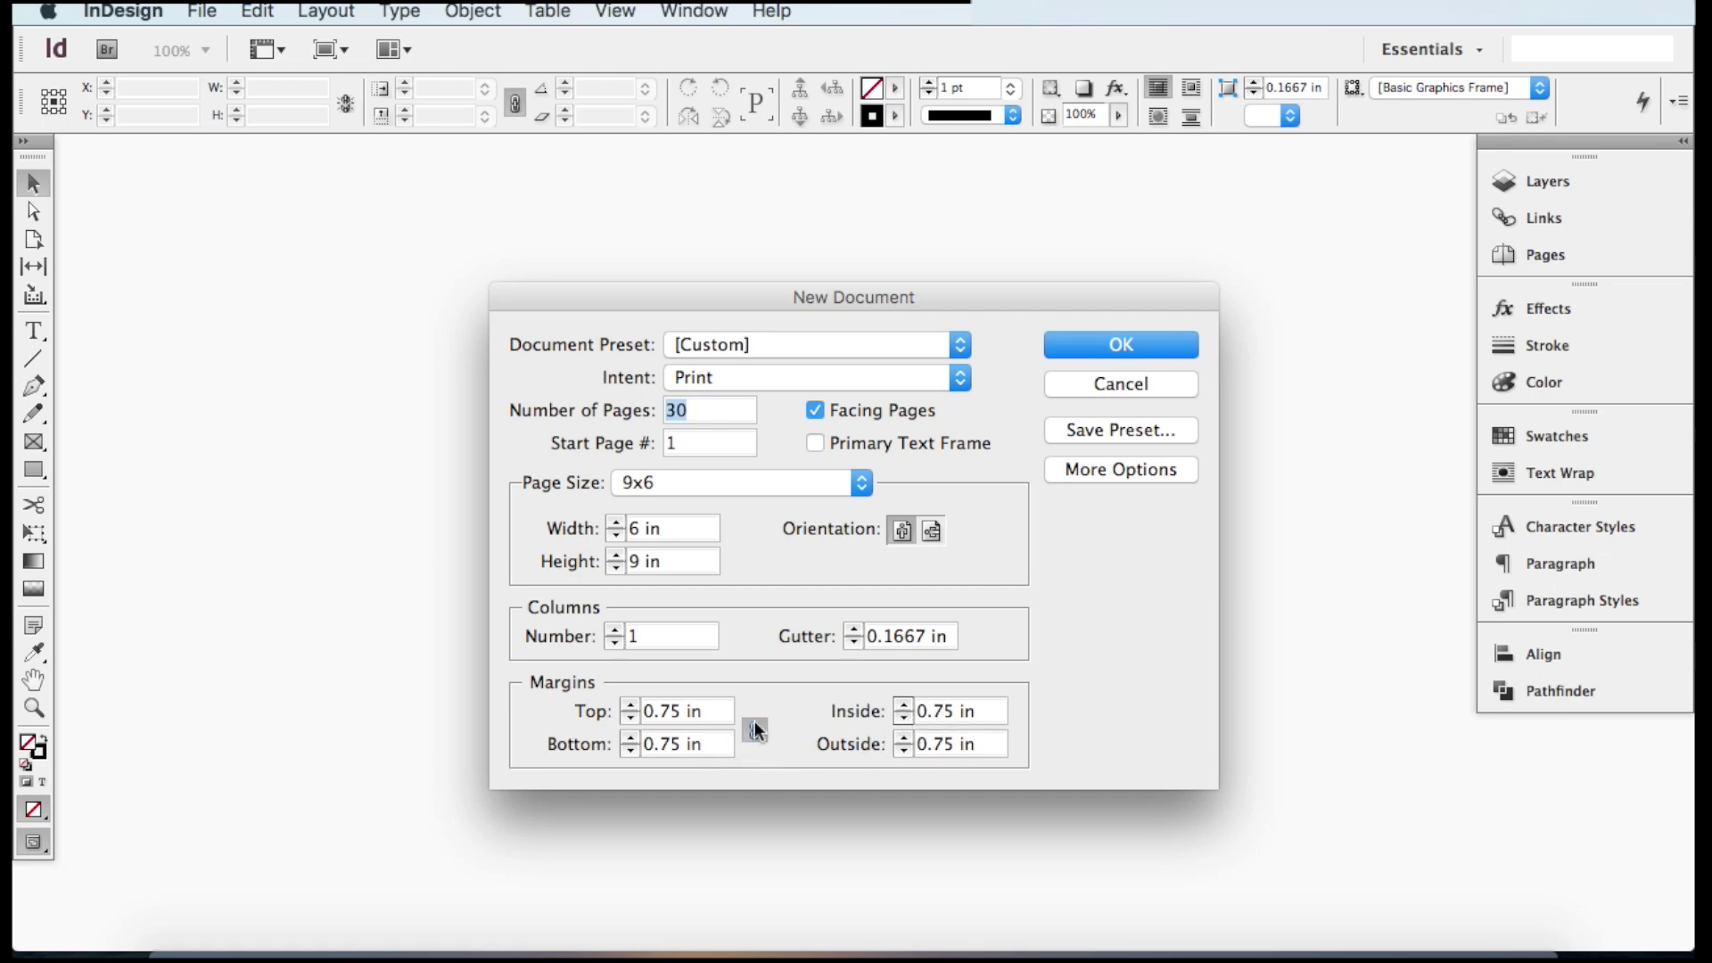
pyautogui.click(756, 733)
pyautogui.click(905, 718)
pyautogui.click(904, 718)
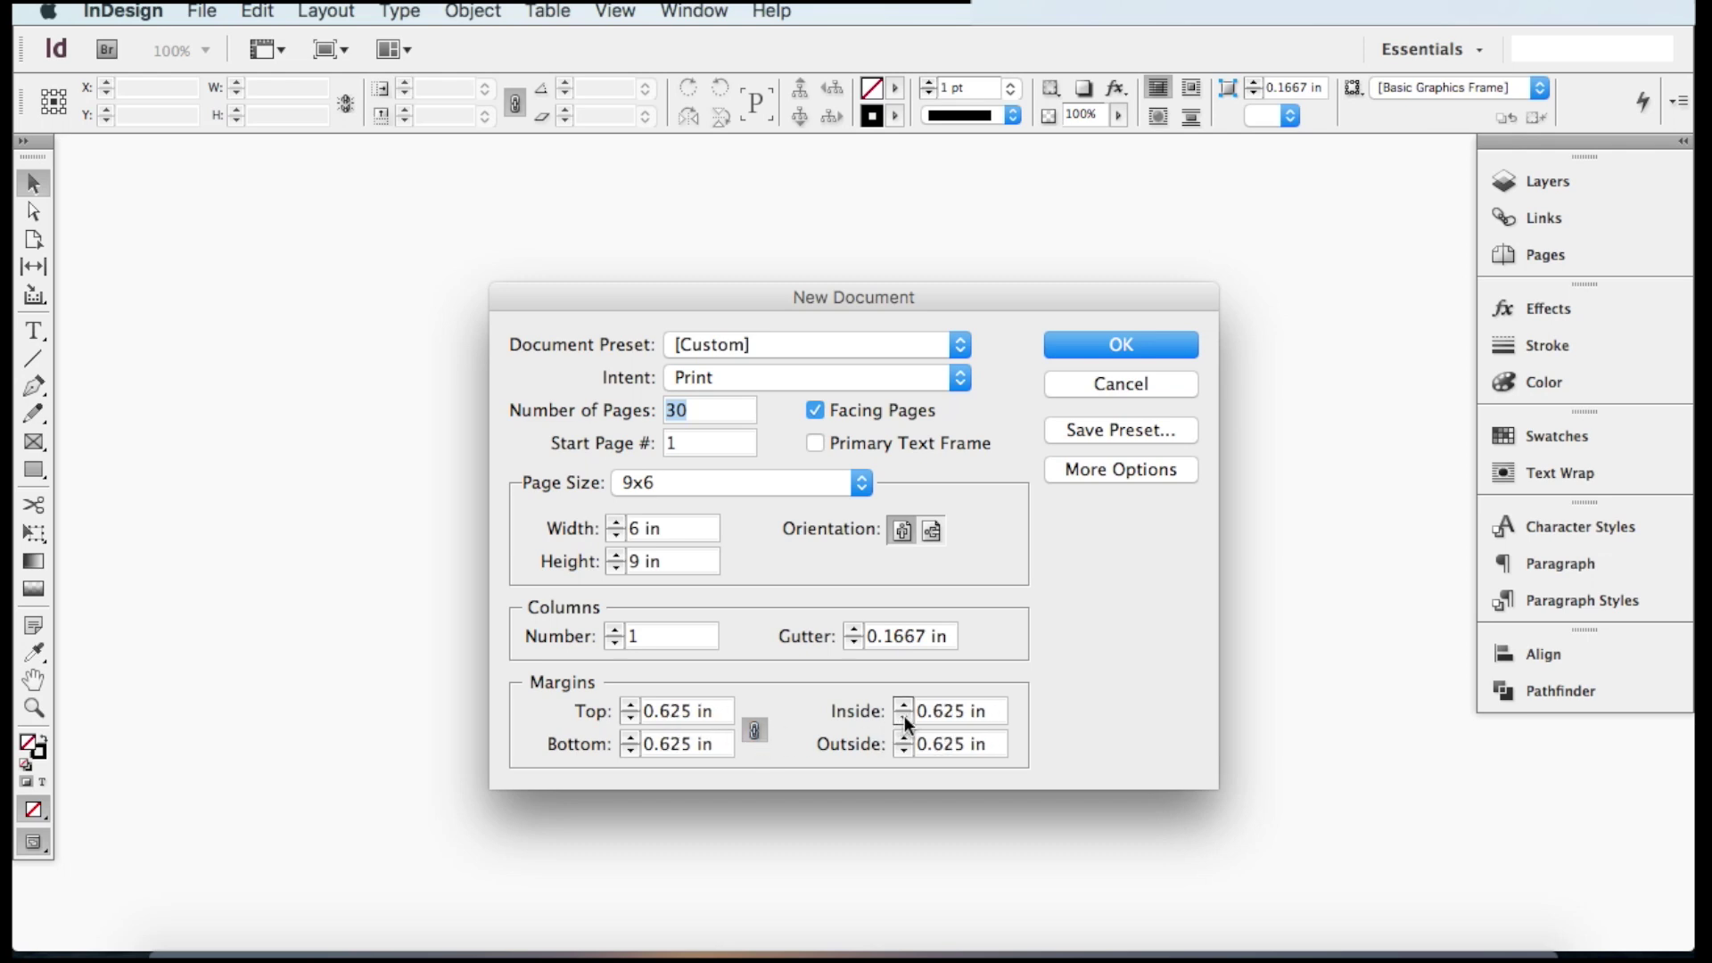
pyautogui.click(904, 718)
pyautogui.click(904, 718)
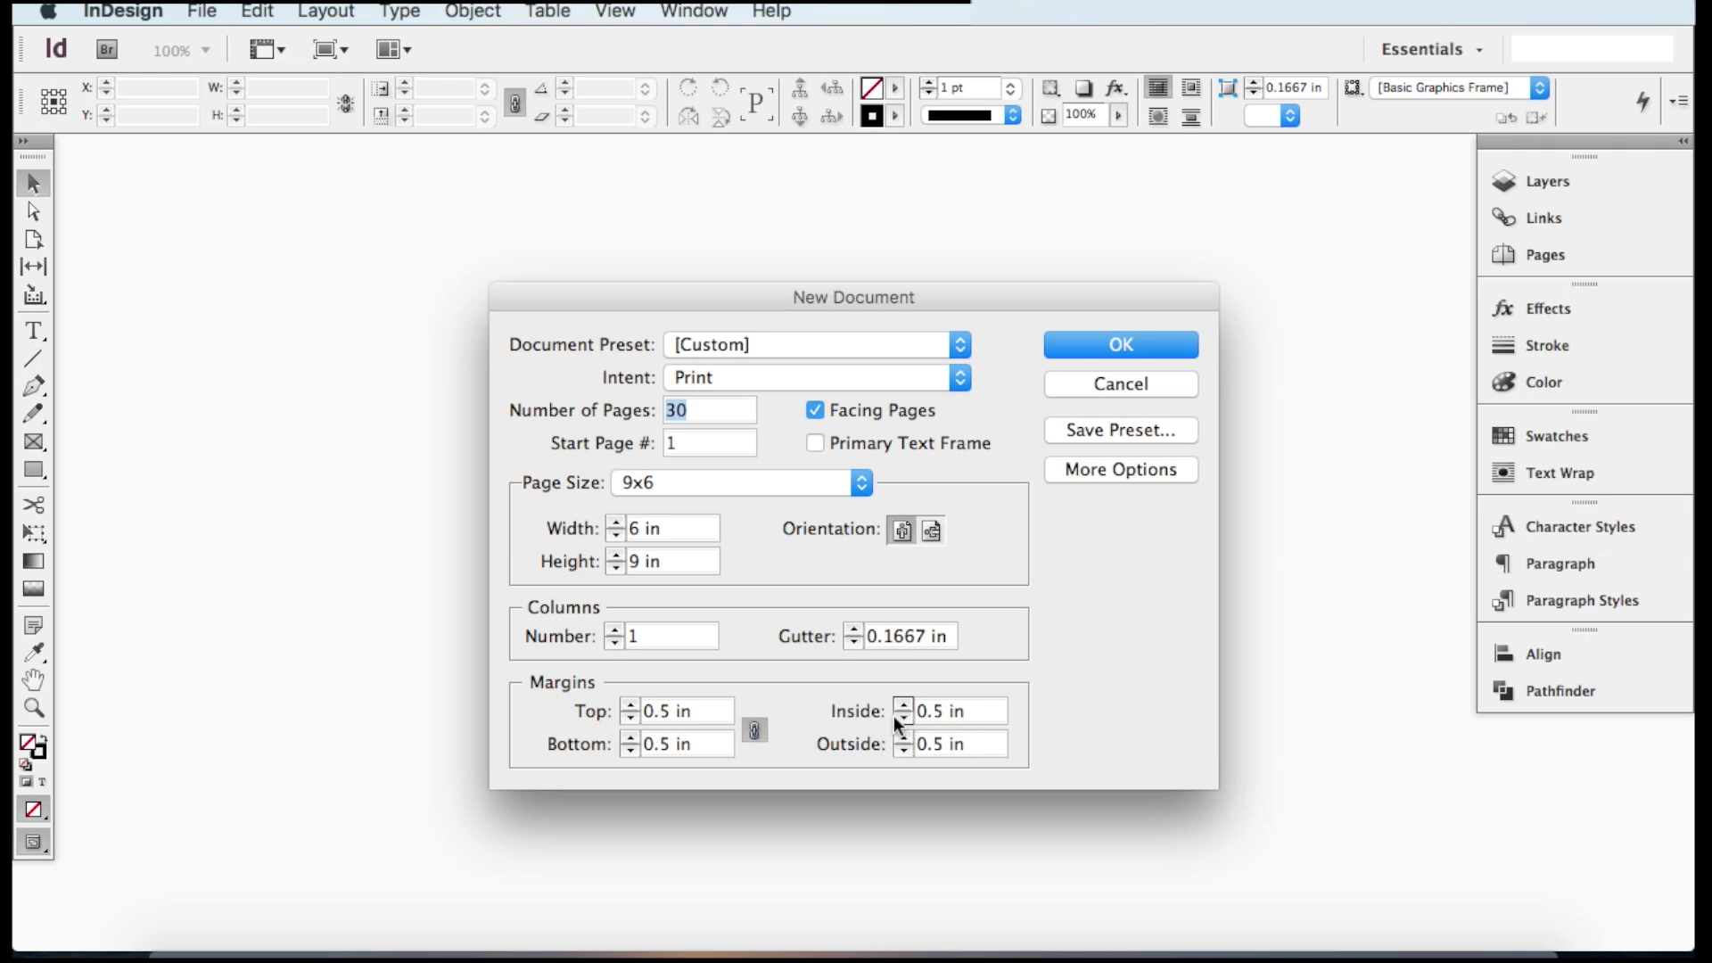
# - Unlink the margins, raise only the inside margin to 0.75 in, and create the document
pyautogui.click(755, 732)
pyautogui.click(903, 704)
pyautogui.click(903, 705)
pyautogui.click(903, 704)
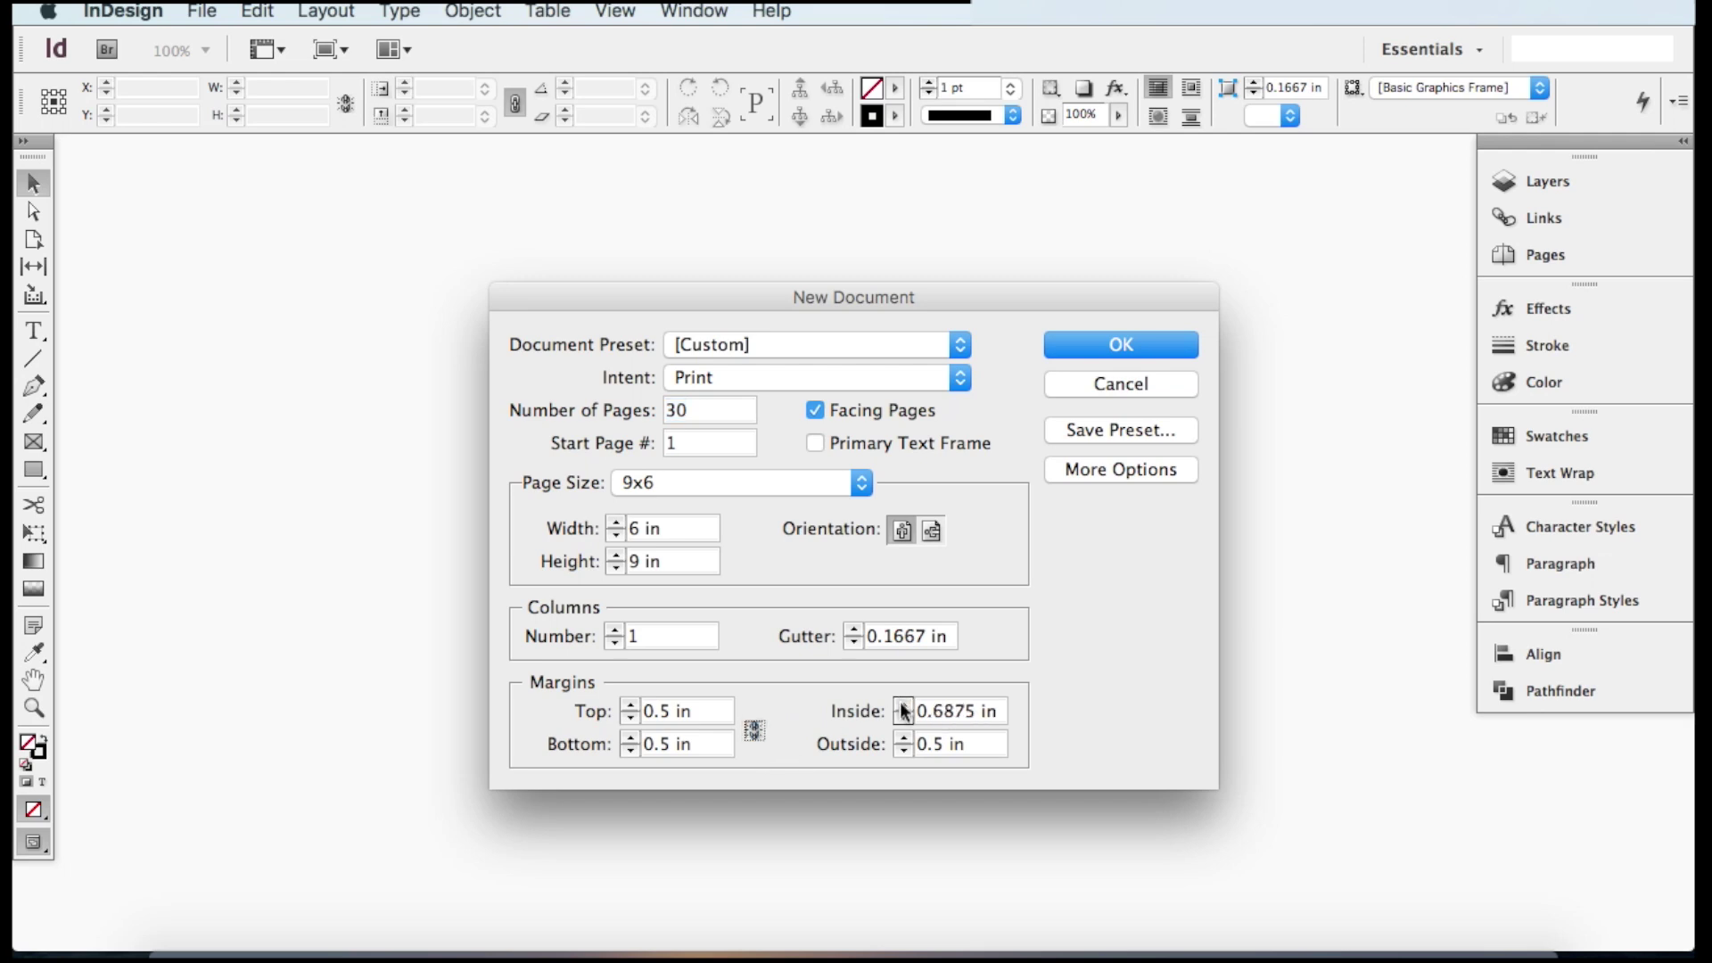
pyautogui.click(903, 705)
pyautogui.press('Return')
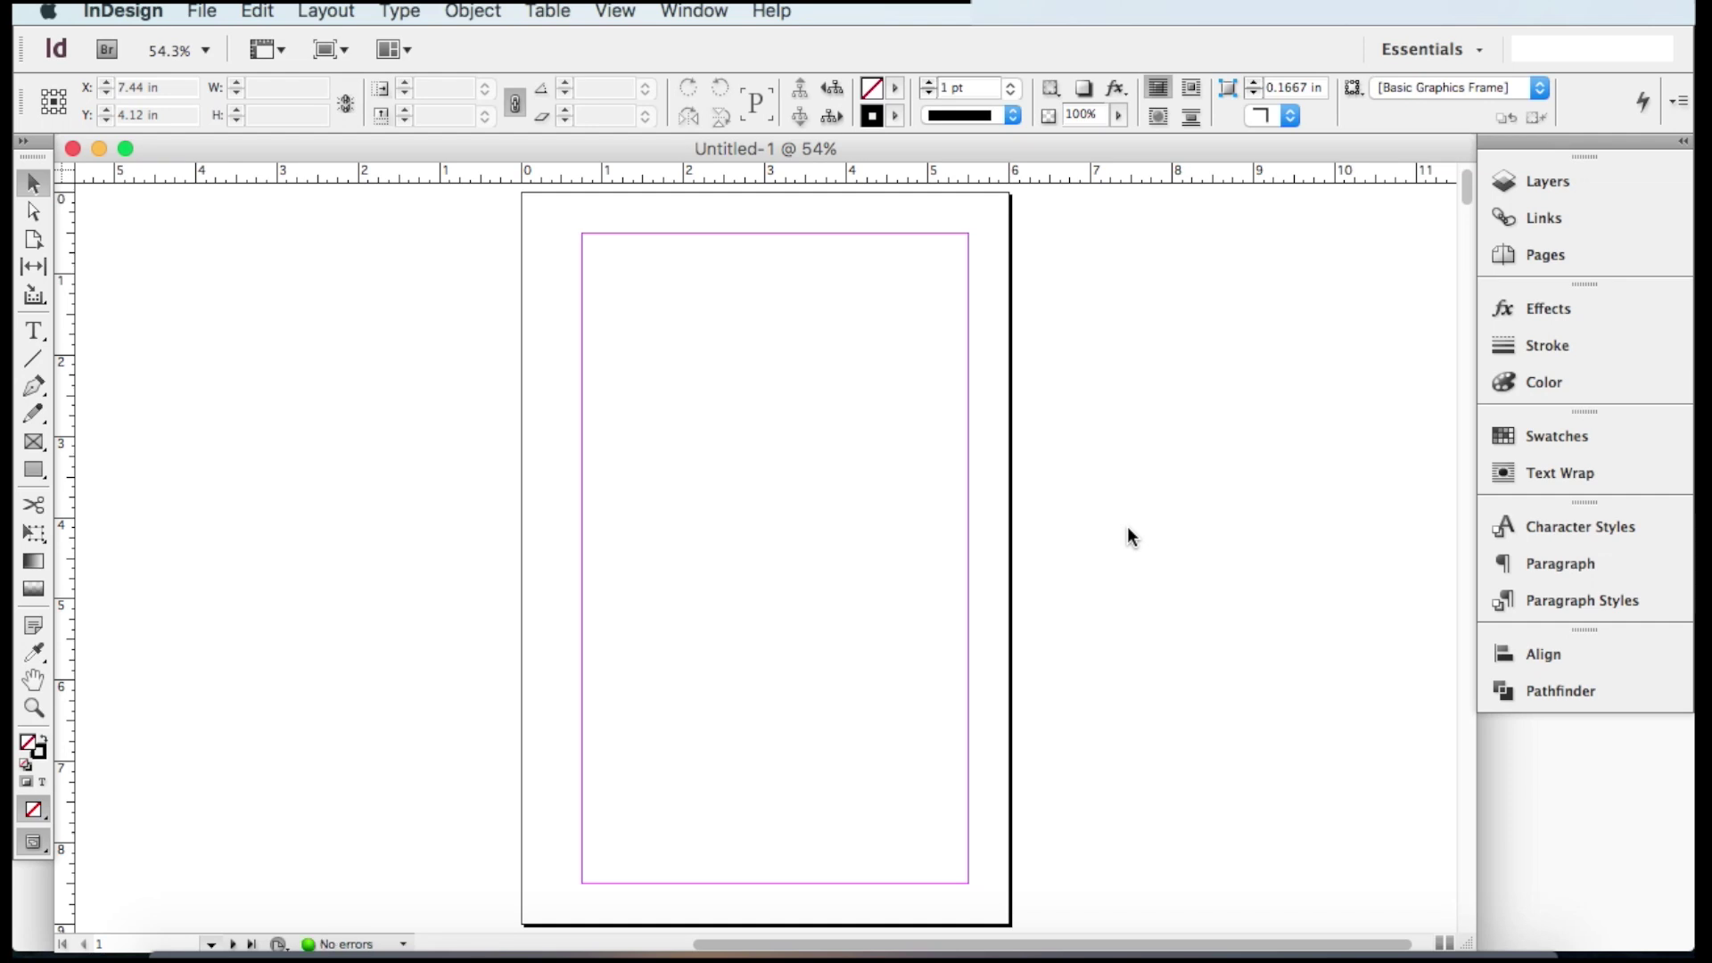
# - Scroll through the new document's facing-page spreads and return to page 1
pyautogui.scroll(-2, 1162, 441)
pyautogui.scroll(-10, 1163, 441)
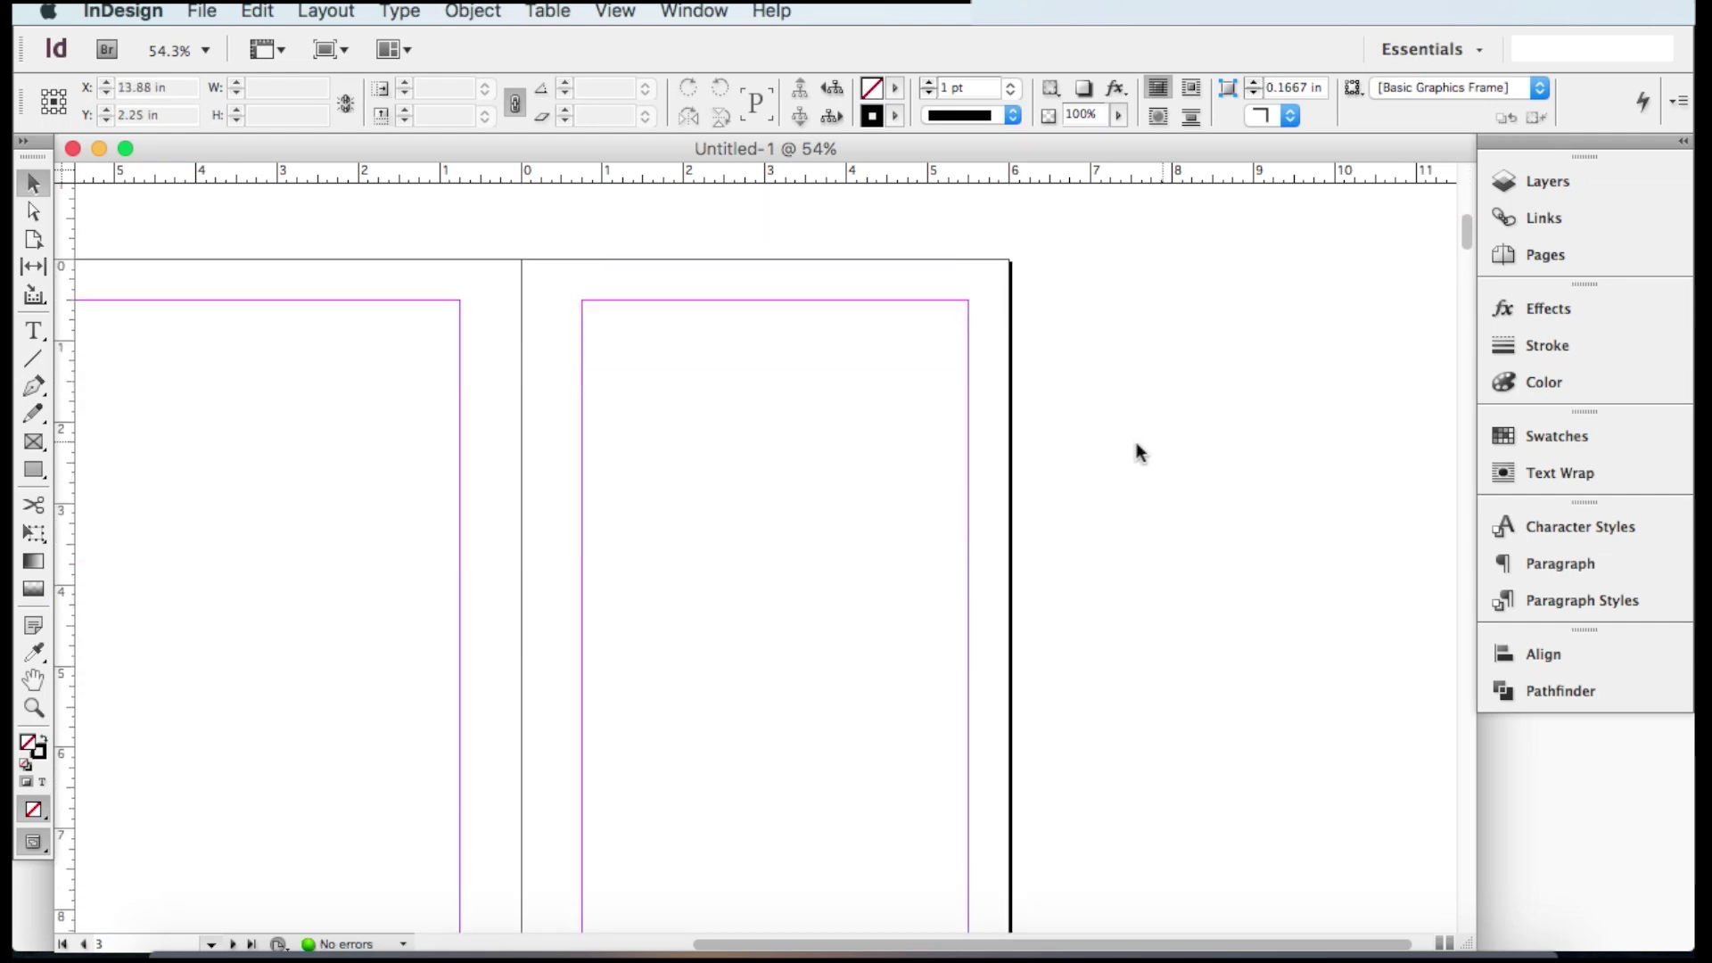
pyautogui.hscroll(-5, 1134, 437)
pyautogui.scroll(-12, 1010, 457)
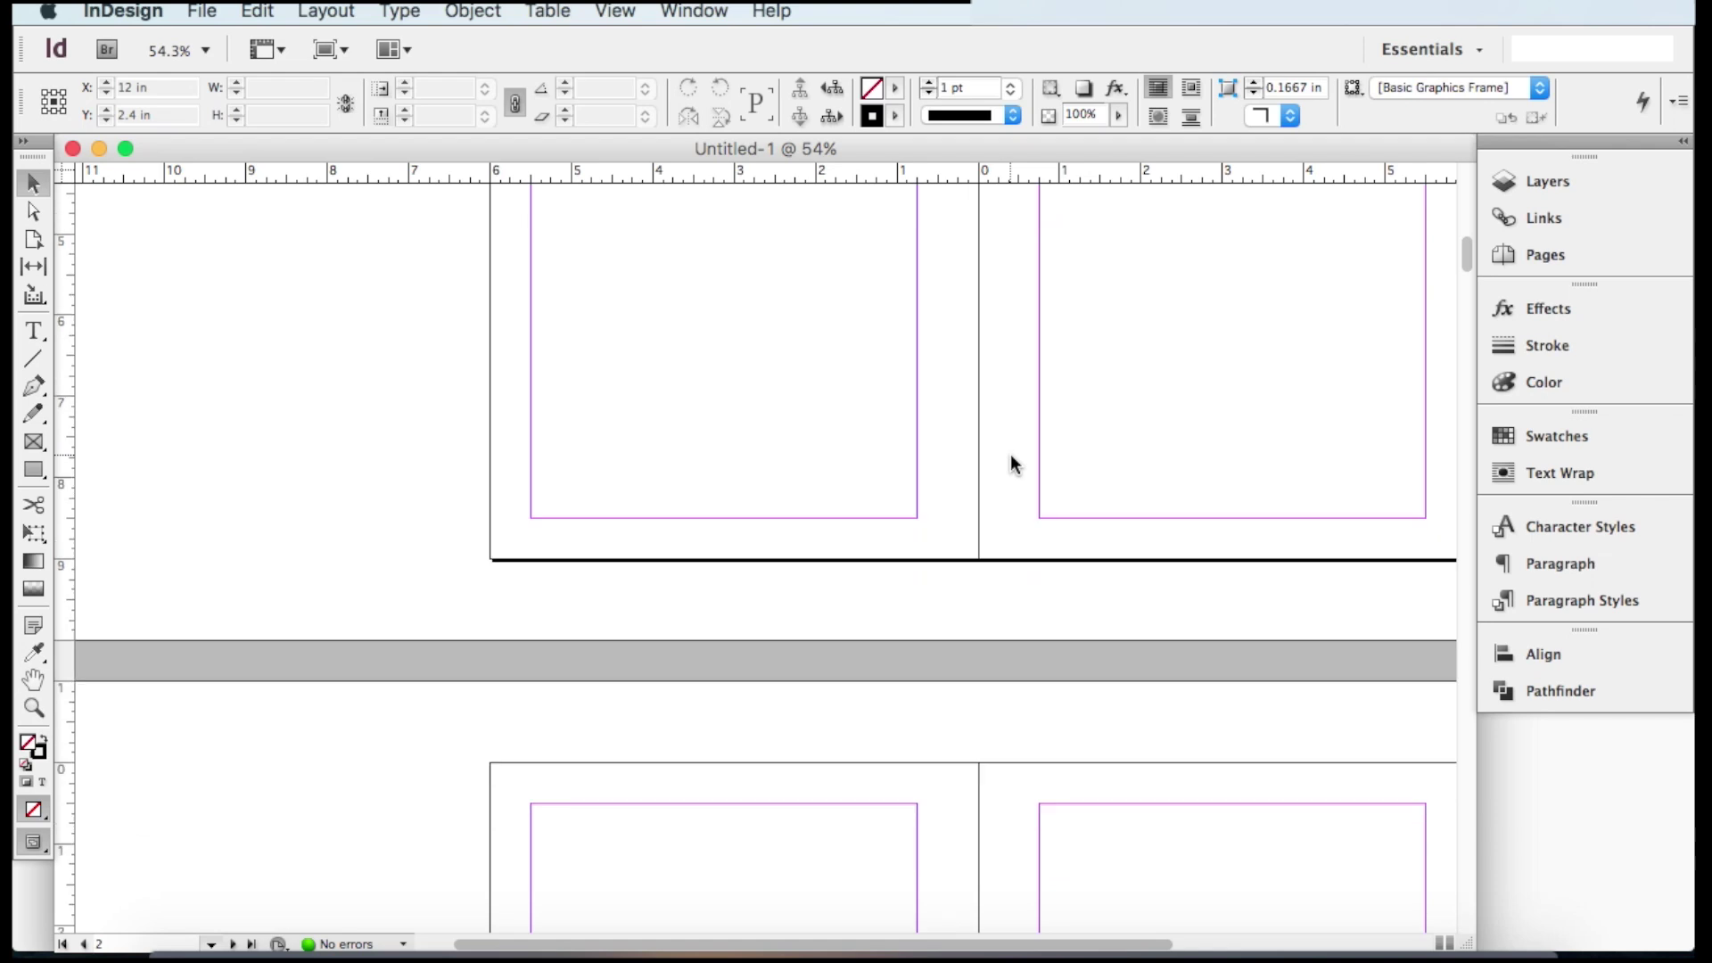
pyautogui.scroll(4, 1010, 456)
pyautogui.scroll(10, 1009, 453)
pyautogui.hscroll(5, 1009, 453)
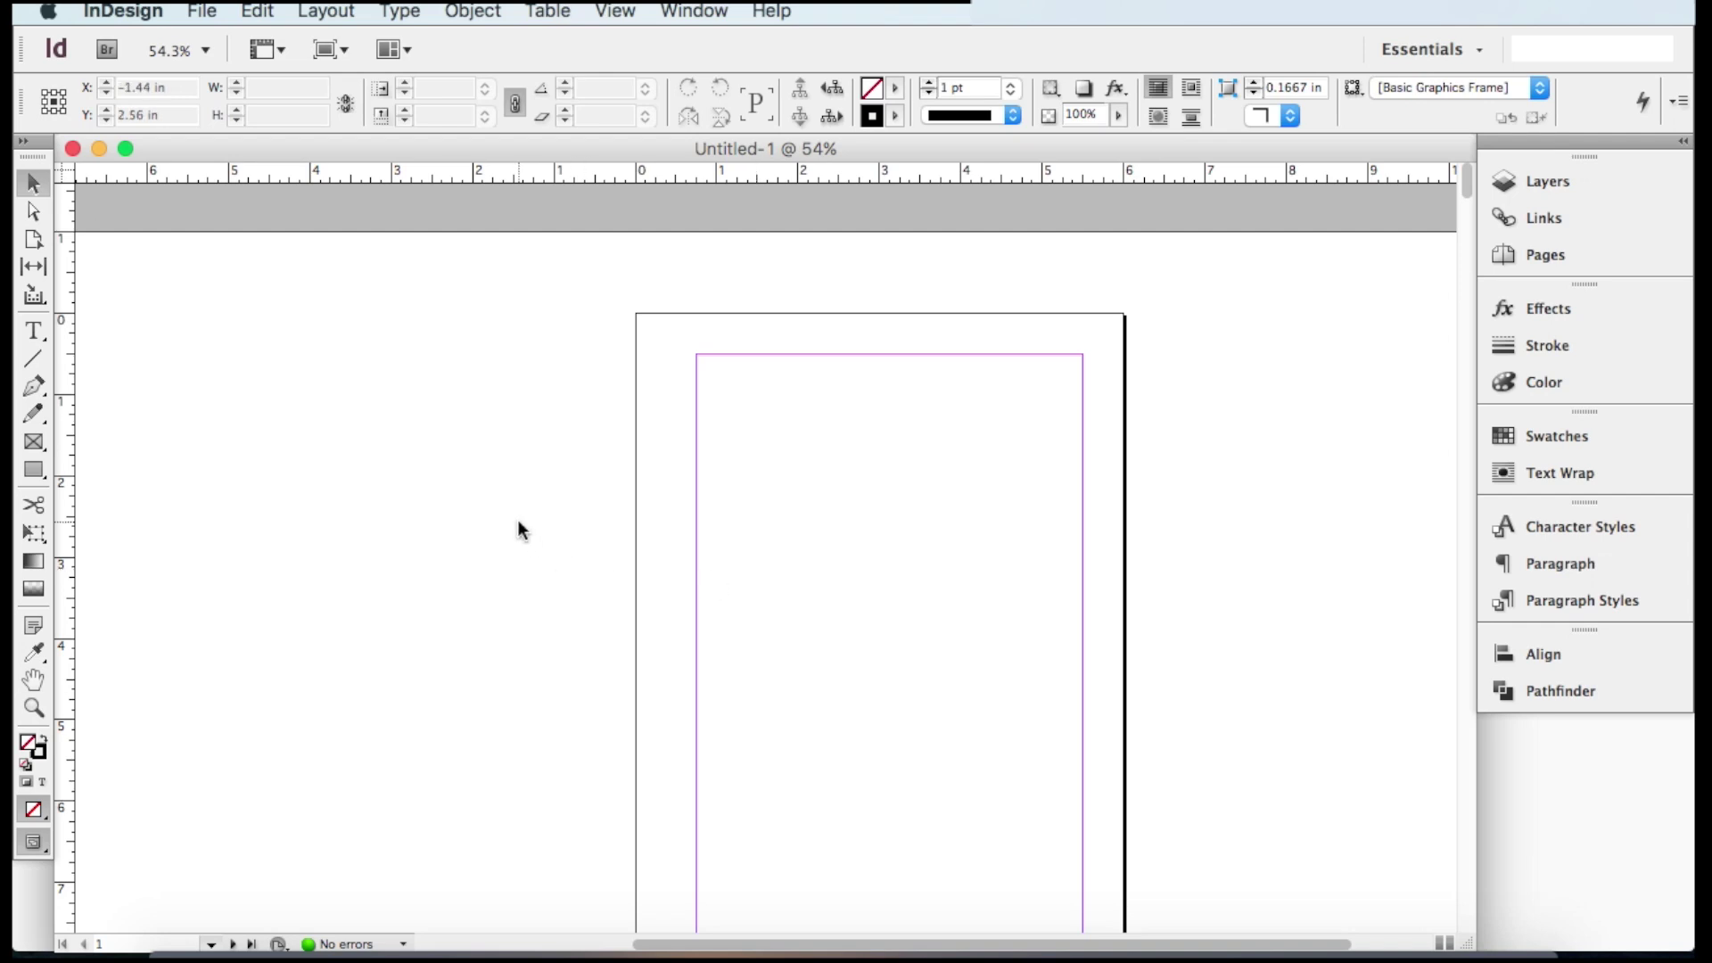
pyautogui.click(204, 12)
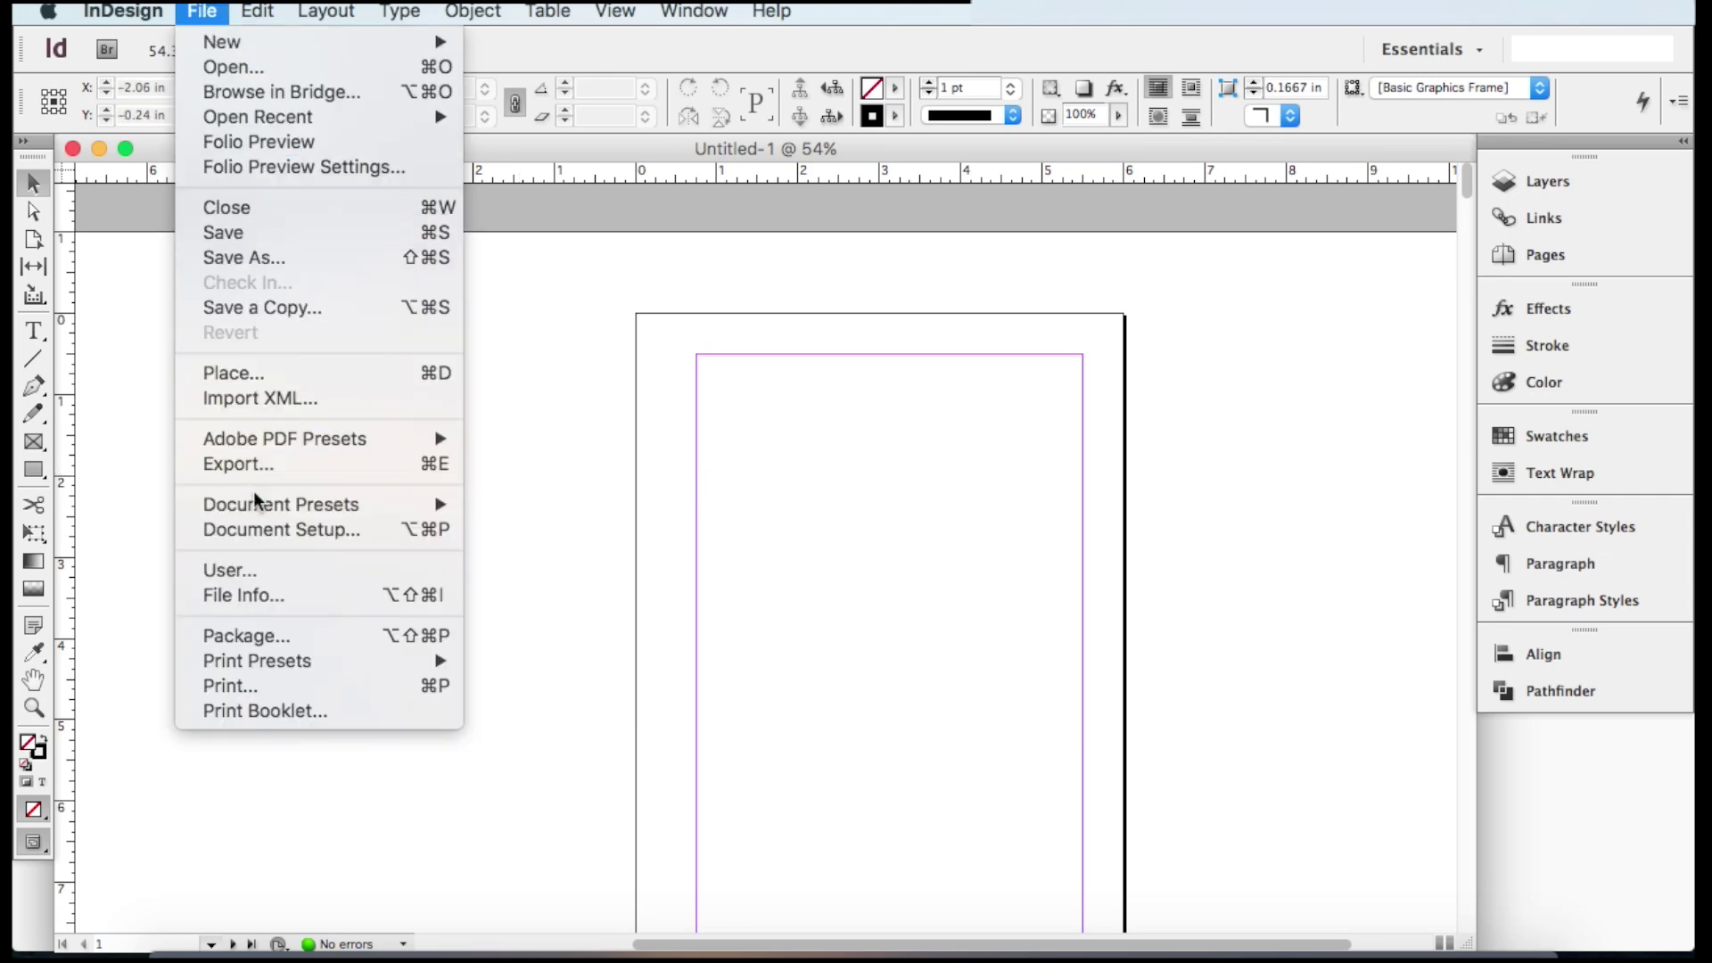
# - Review Document Setup showing 30 facing 6 × 9 in pages with 0 bleed and slug, unchanged
pyautogui.click(337, 532)
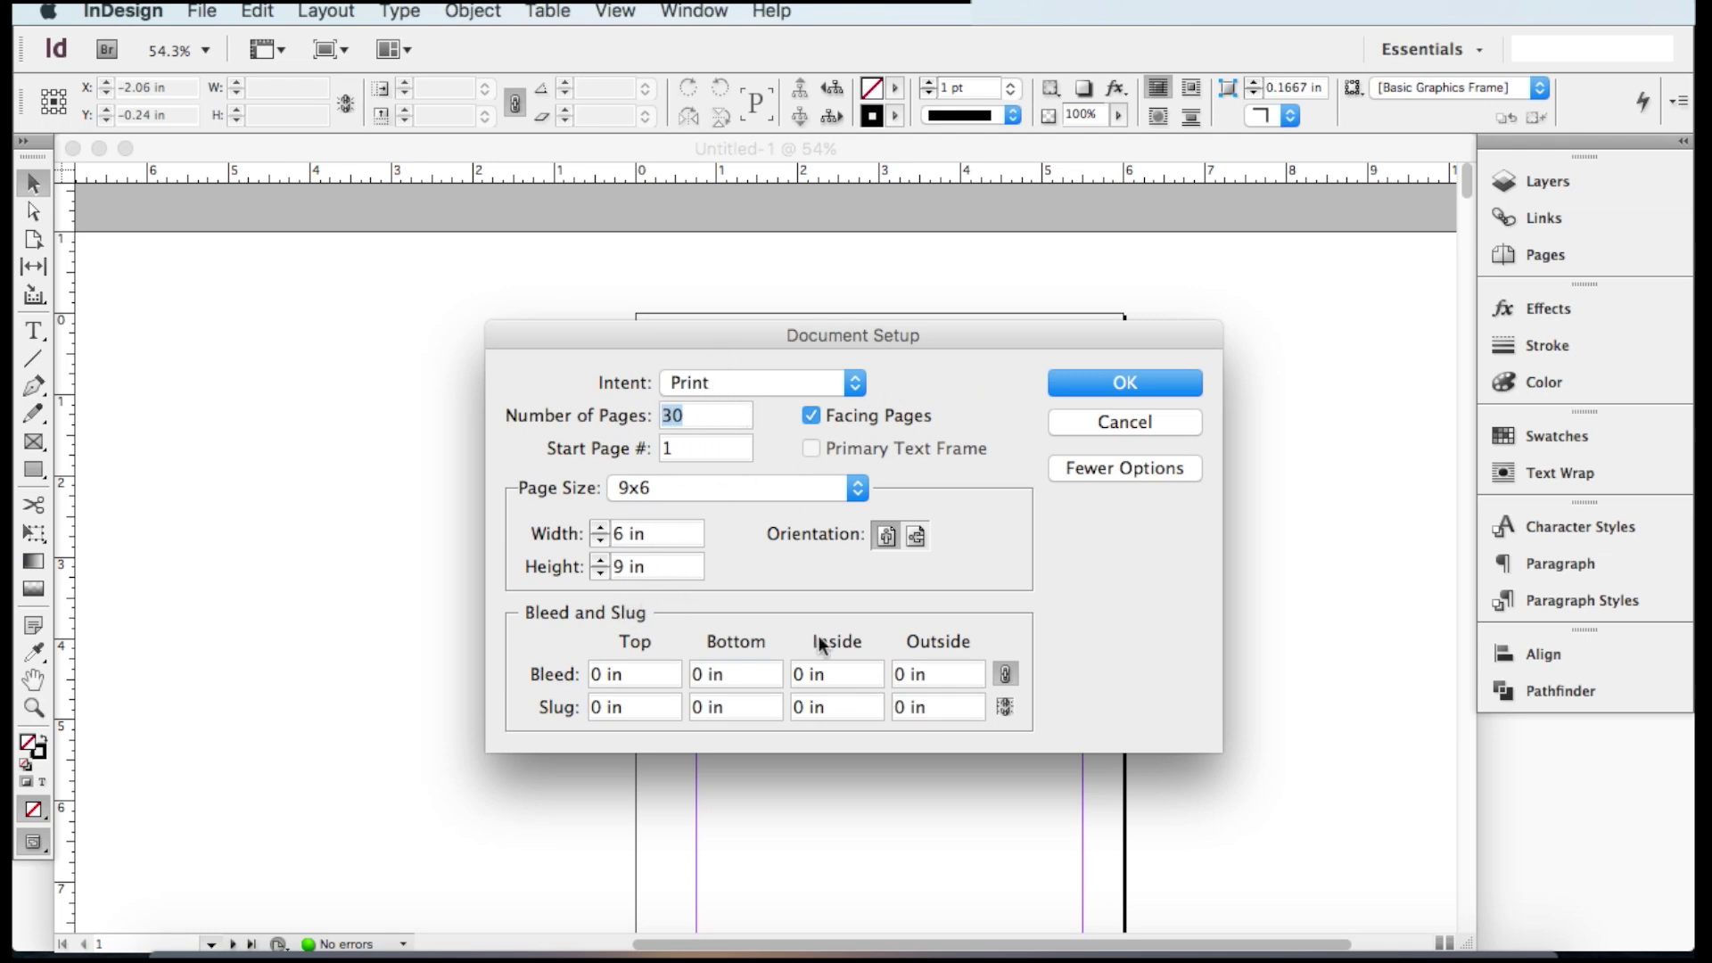
pyautogui.click(1074, 383)
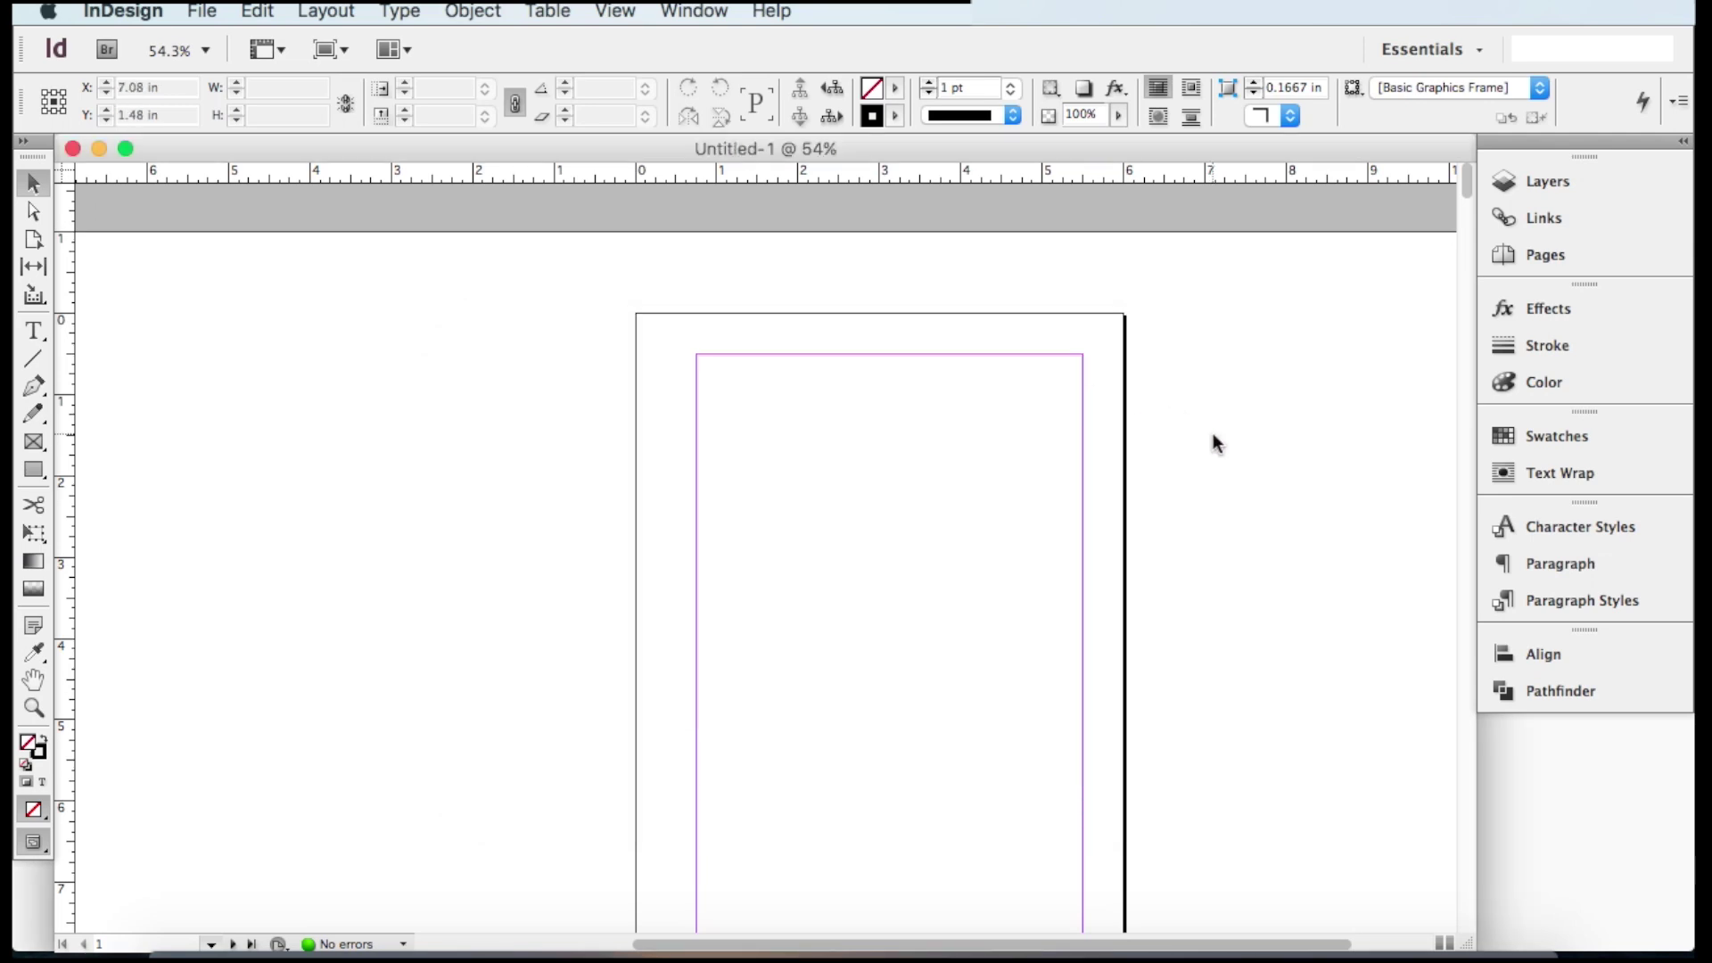